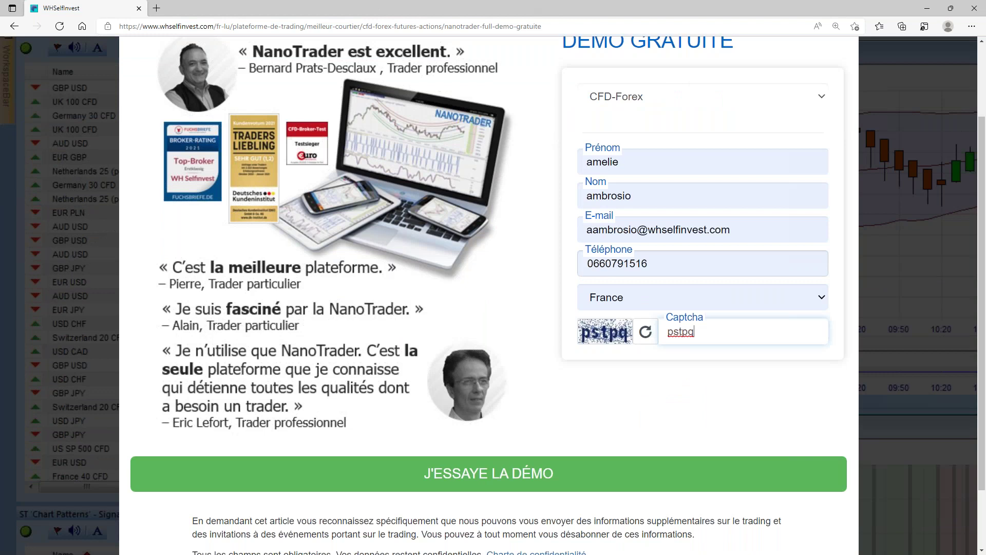
Step: Submit the completed request for the free NanoTrader demo and switch to the NanoTrader platform
left_click(567, 475)
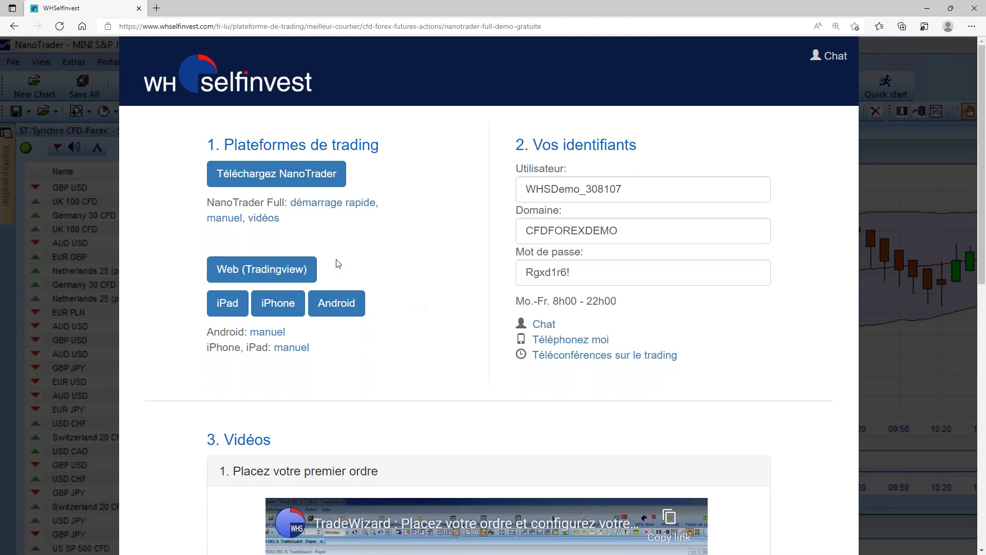
left_click(927, 9)
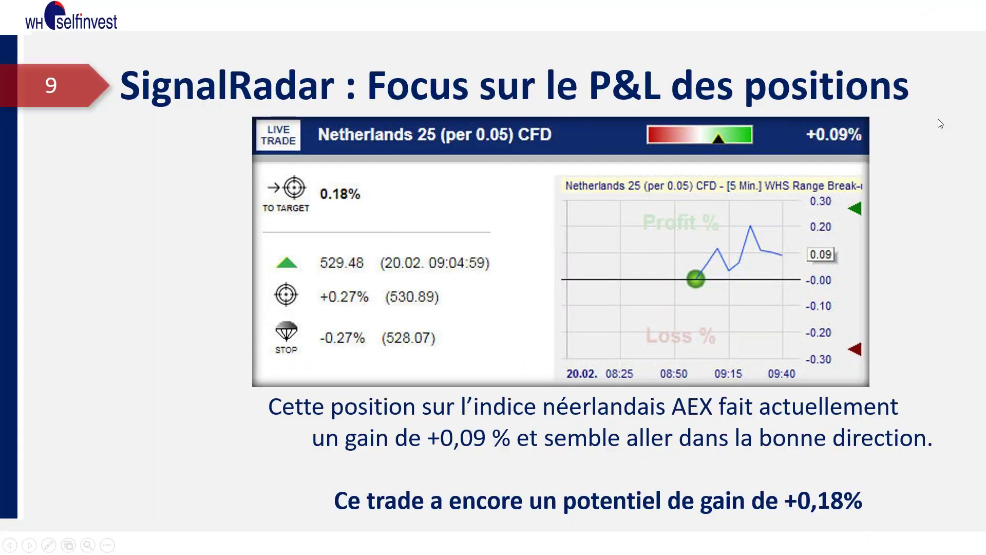
key("alt+Tab")
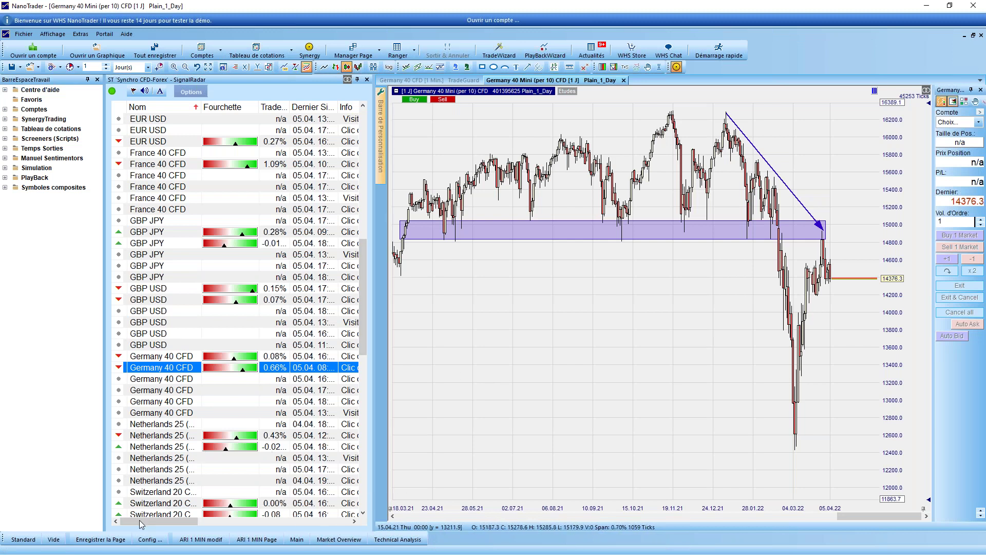
Step: Load the empty "Vide" page layout and collapse the BarreEspaceTravail workspace bar
left_click(58, 540)
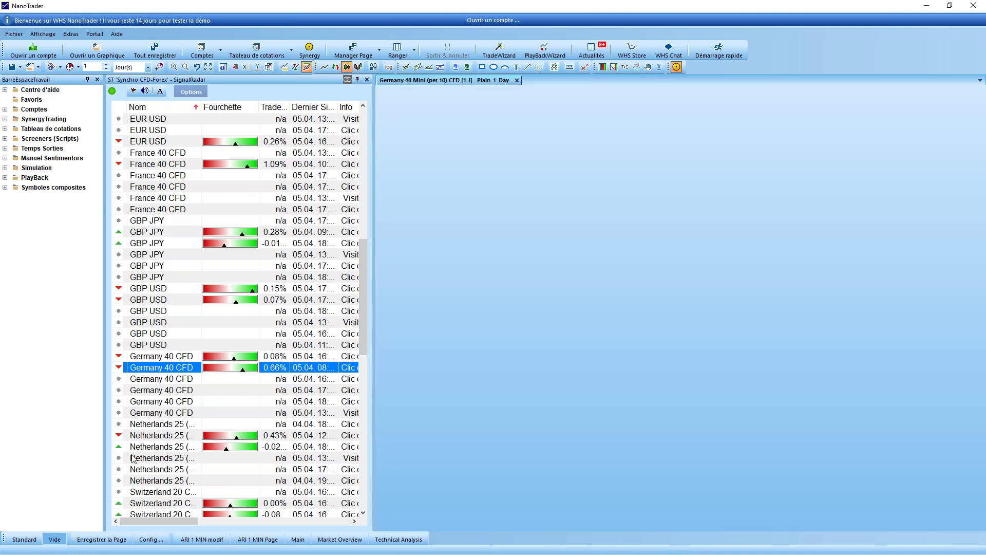
left_click(87, 79)
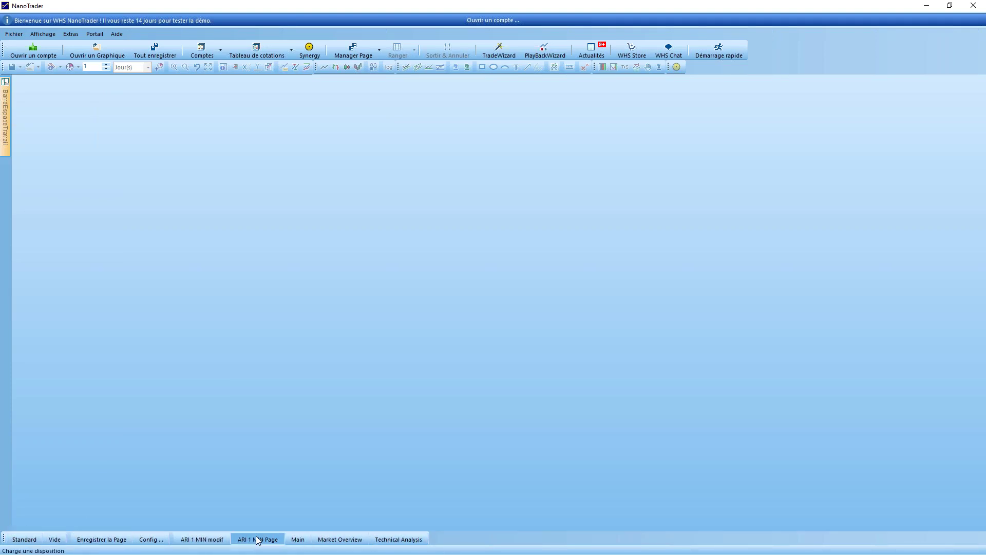
Step: Hide the toolbar's text labels and show them again
left_click(52, 34)
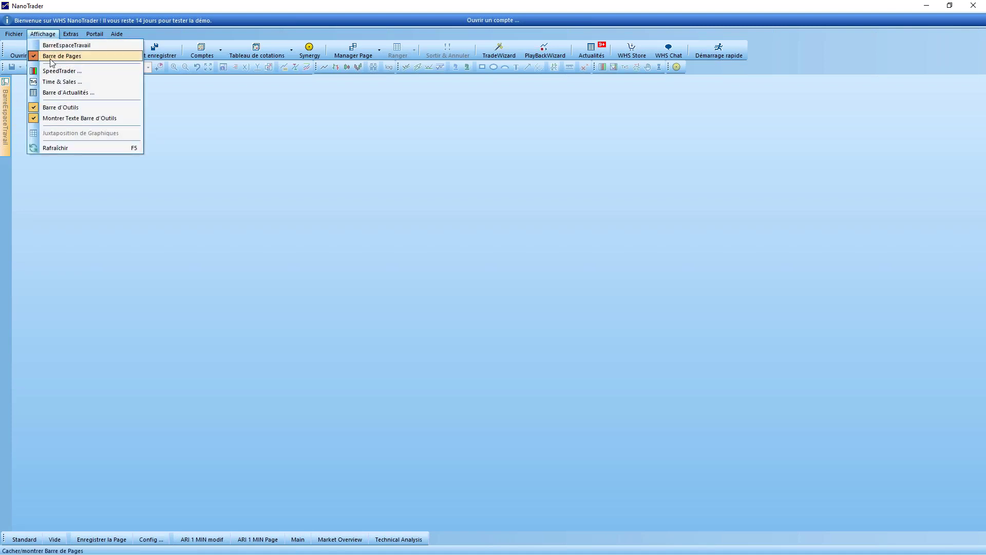
left_click(124, 229)
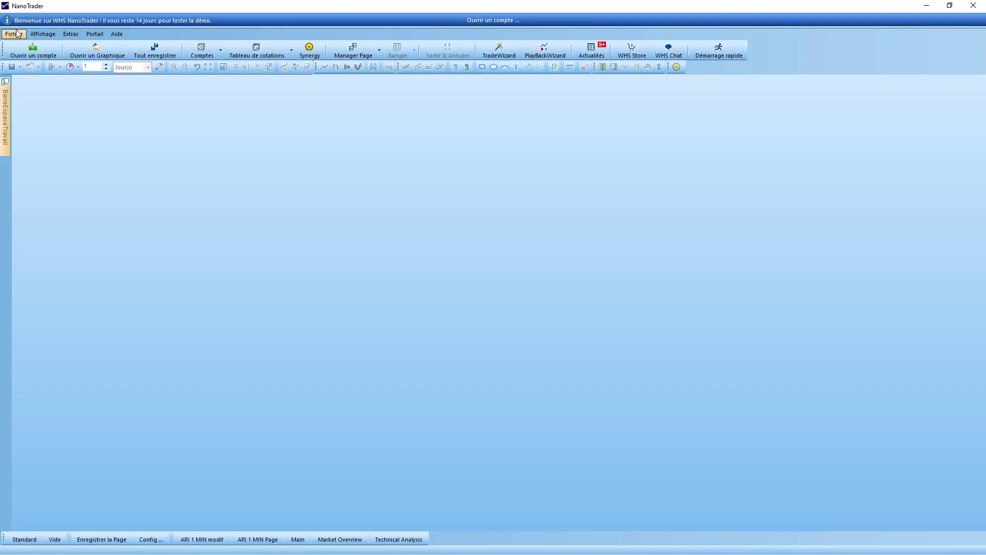
left_click(37, 35)
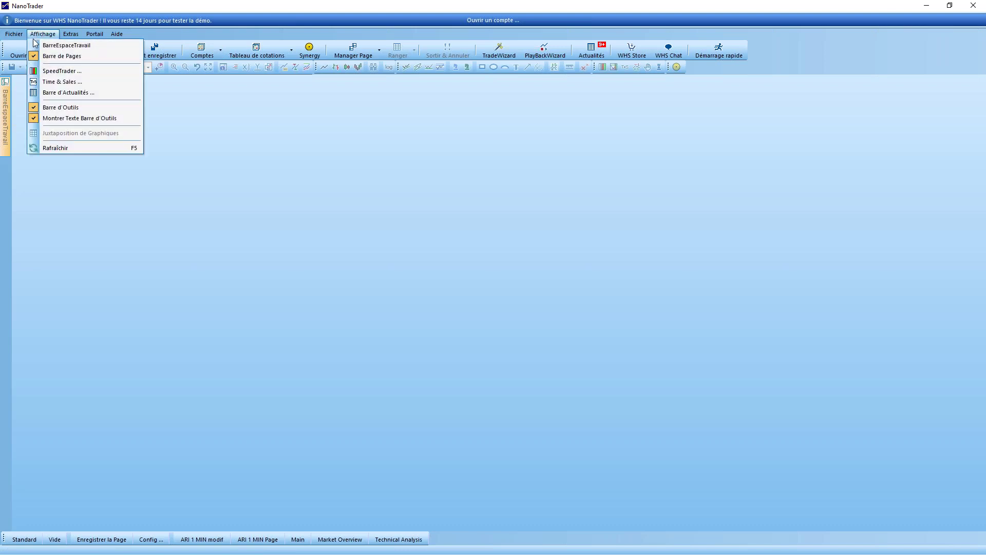
left_click(83, 120)
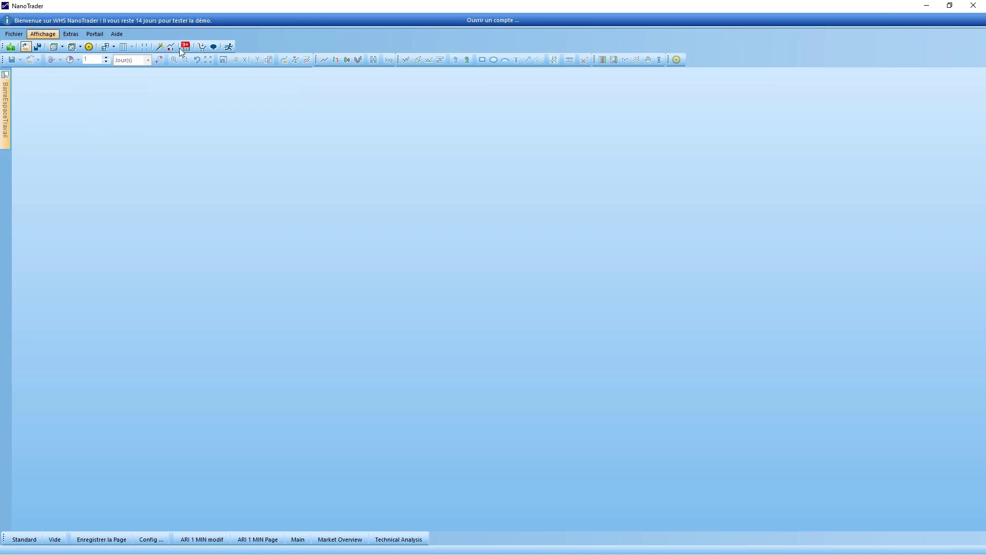
left_click(38, 35)
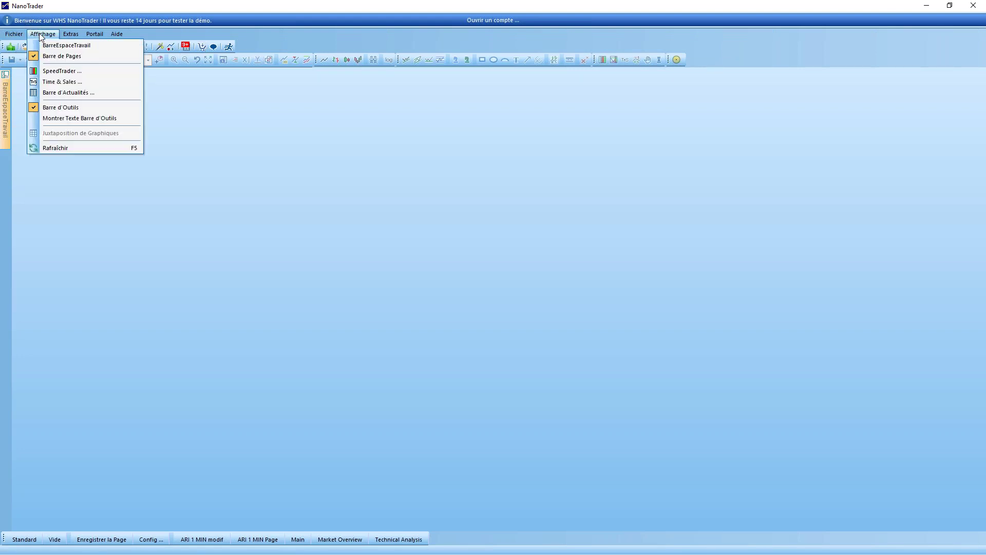
left_click(69, 118)
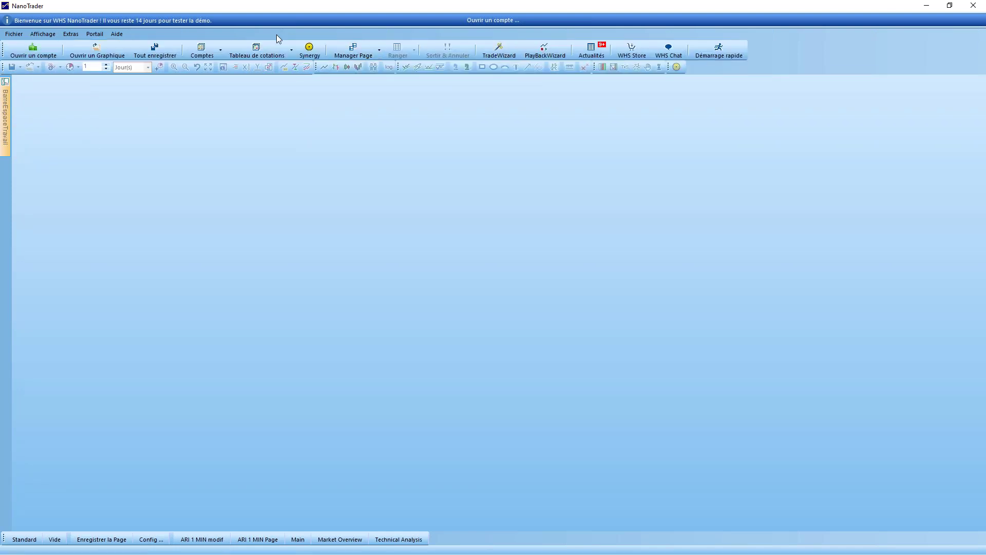
Step: Open the Synchro CFD-Forex SignalRadar from SynergyTrading and widen its window until all columns fit
left_click(309, 49)
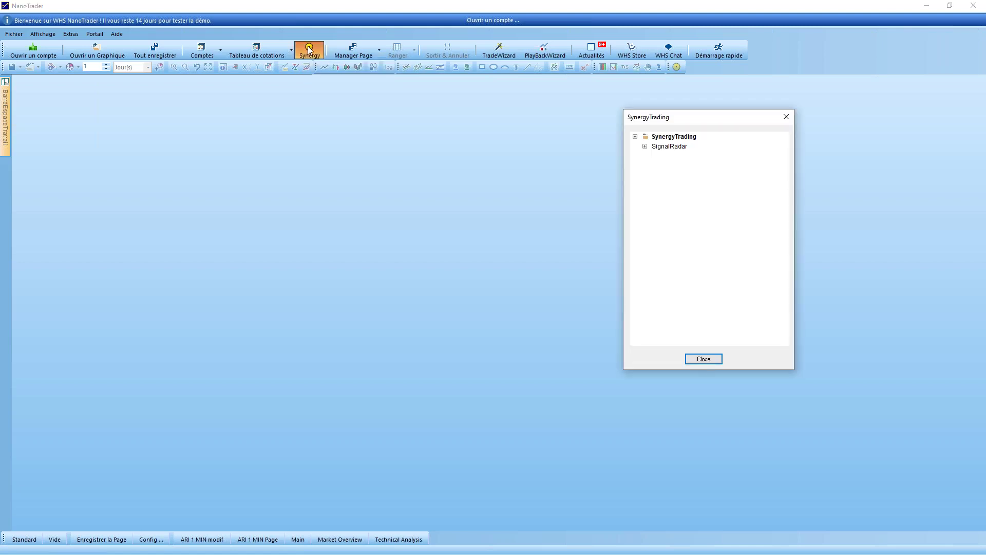
left_click(645, 147)
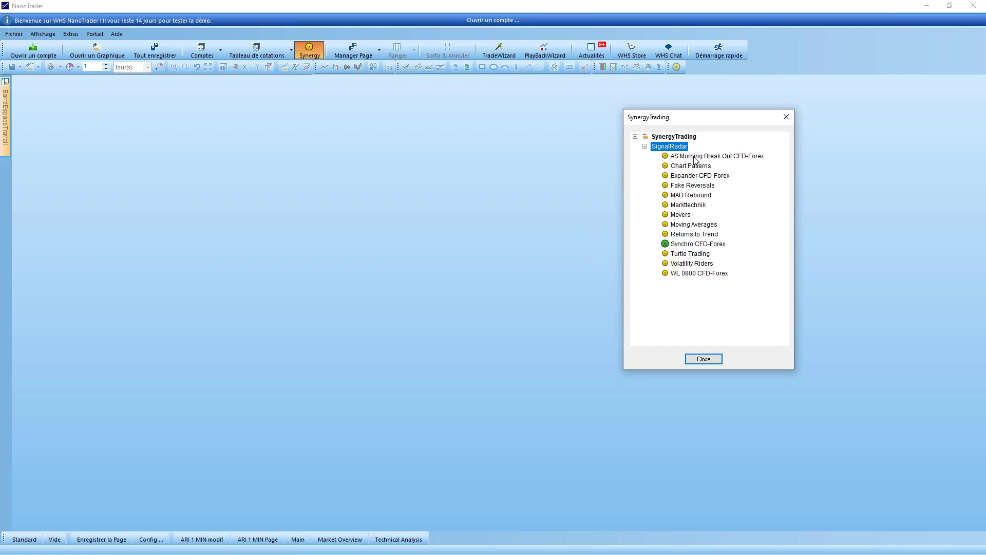
double_click(684, 244)
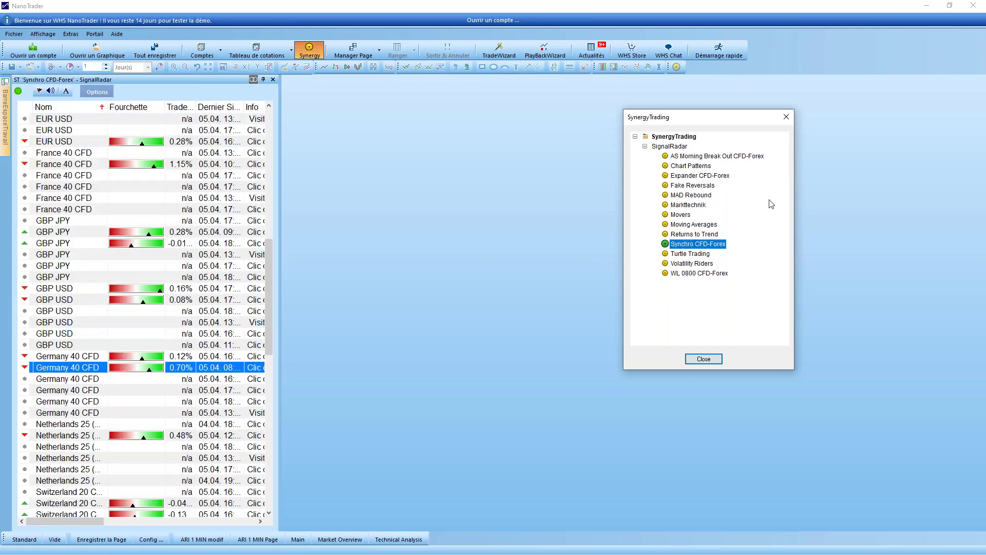
left_click(786, 117)
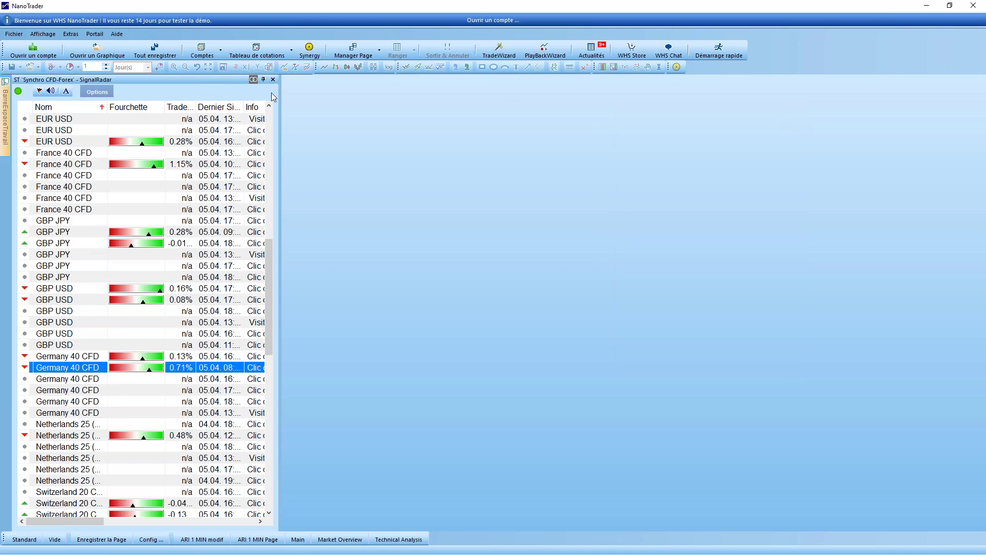
left_click_drag(279, 94, 816, 170)
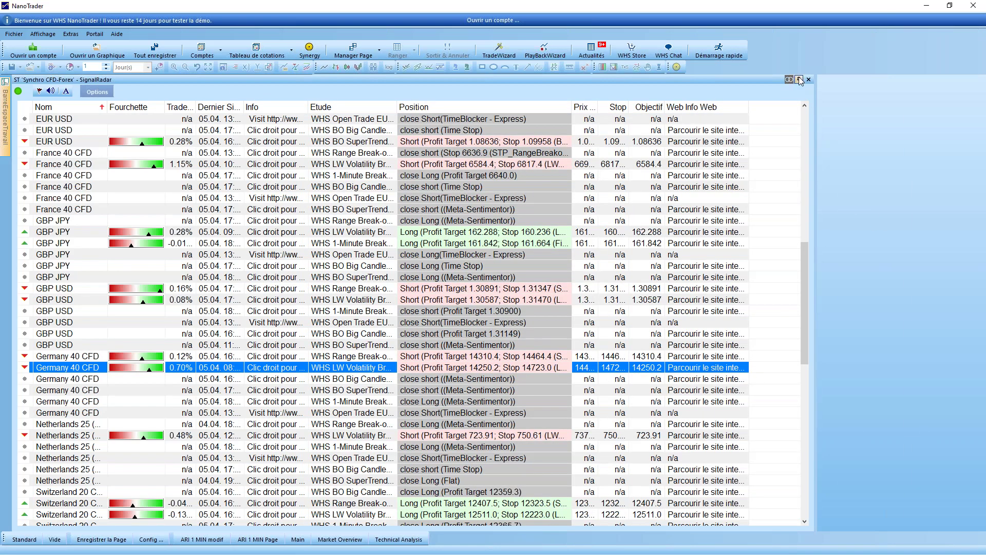
left_click_drag(816, 119, 871, 122)
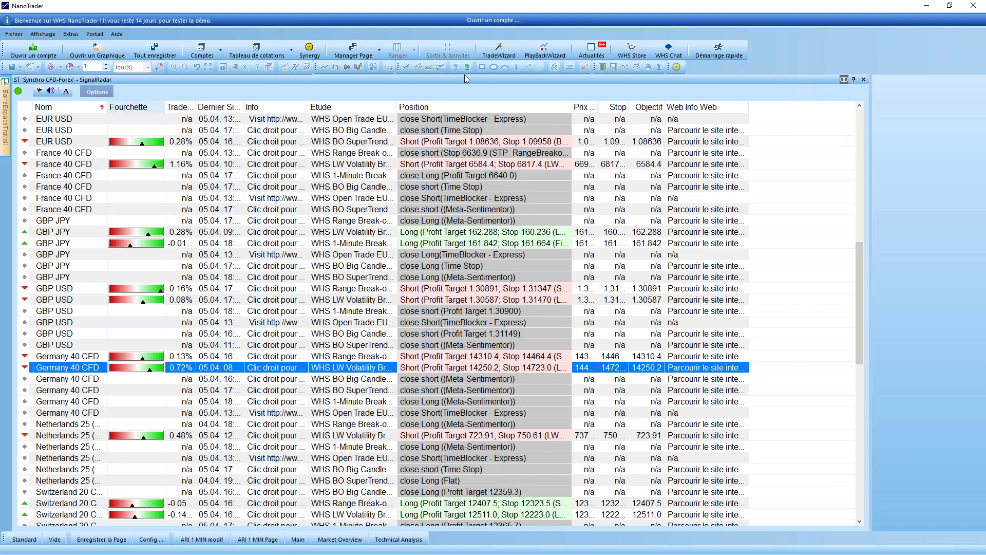
Step: Sort the SignalRadar list by Fourchette and examine the open and closed positions, including the EUR GBP profit/loss chart
left_click(137, 109)
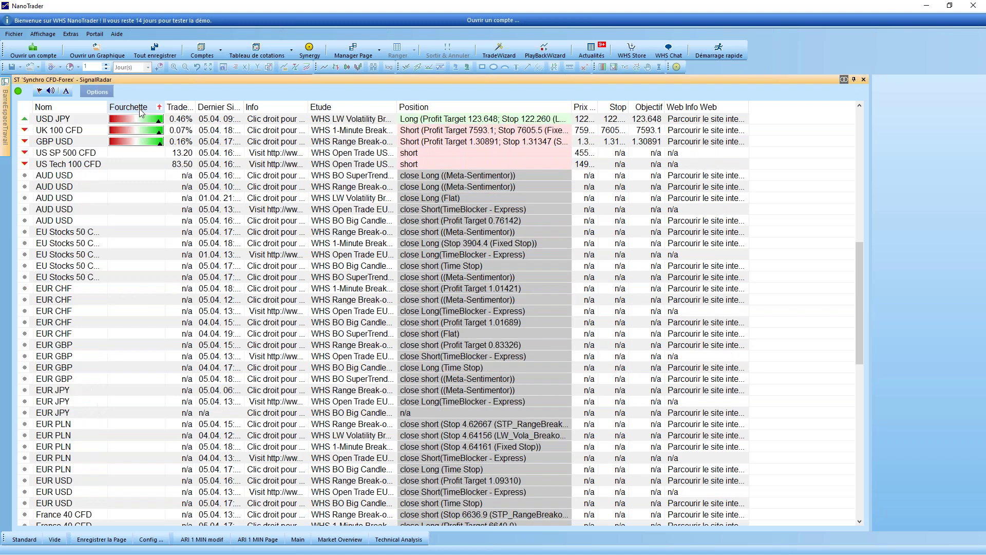
scroll(153, 208, "up", 15)
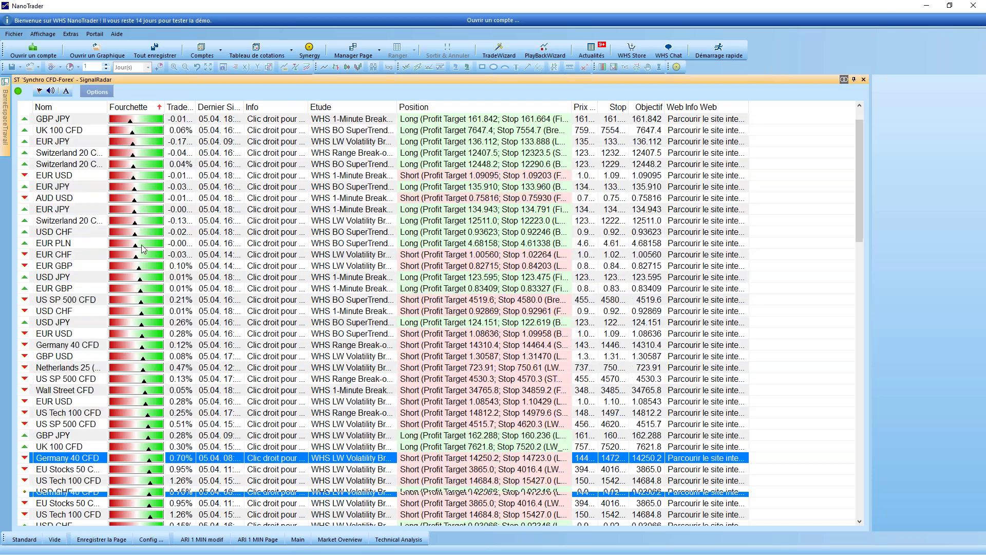
scroll(143, 231, "down", 6)
scroll(146, 246, "down", 4)
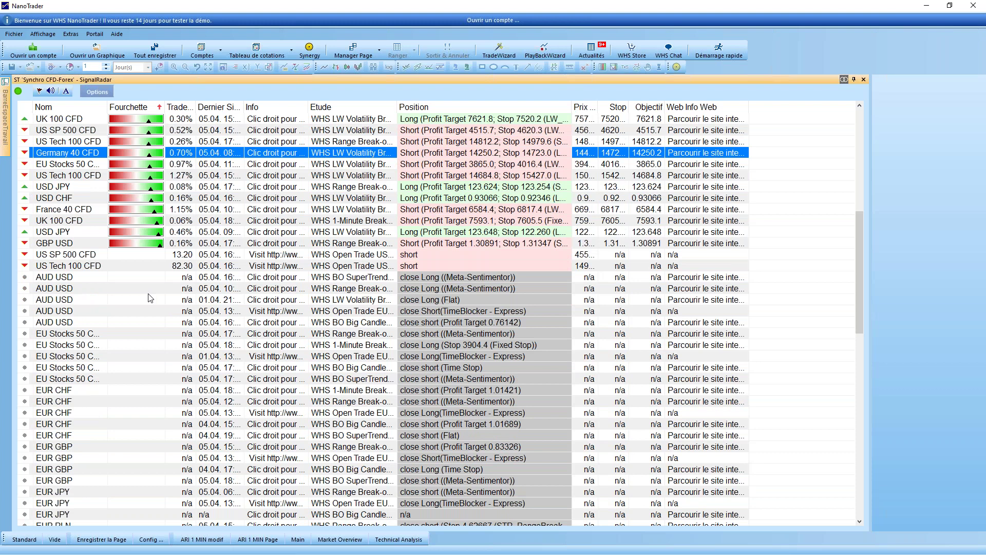
scroll(150, 298, "up", 7)
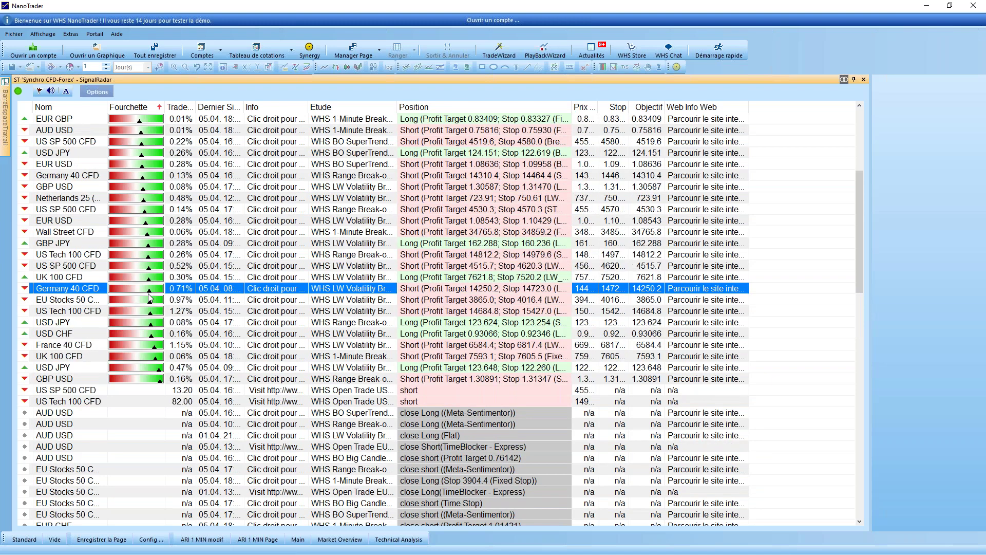
scroll(150, 298, "up", 1)
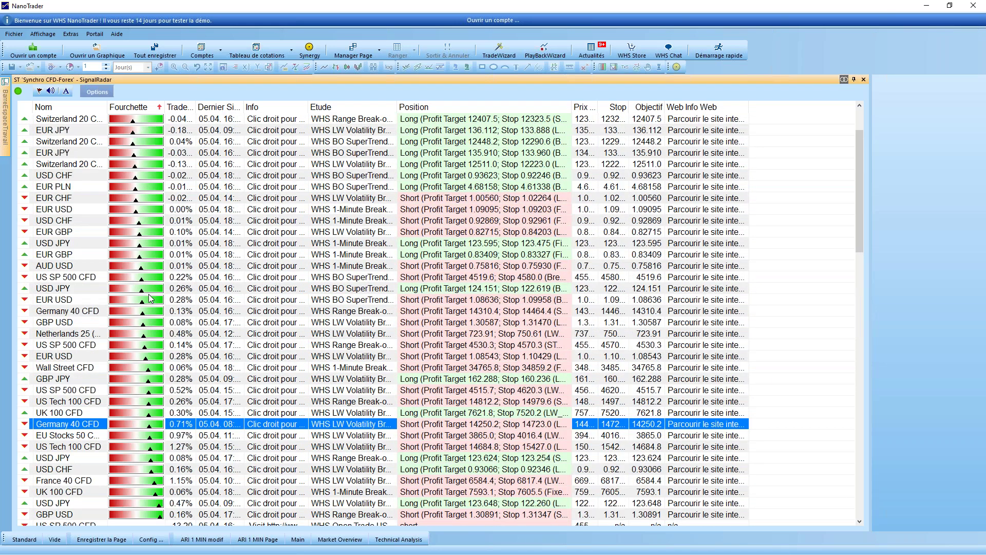
scroll(150, 298, "up", 2)
mouse_move(148, 309)
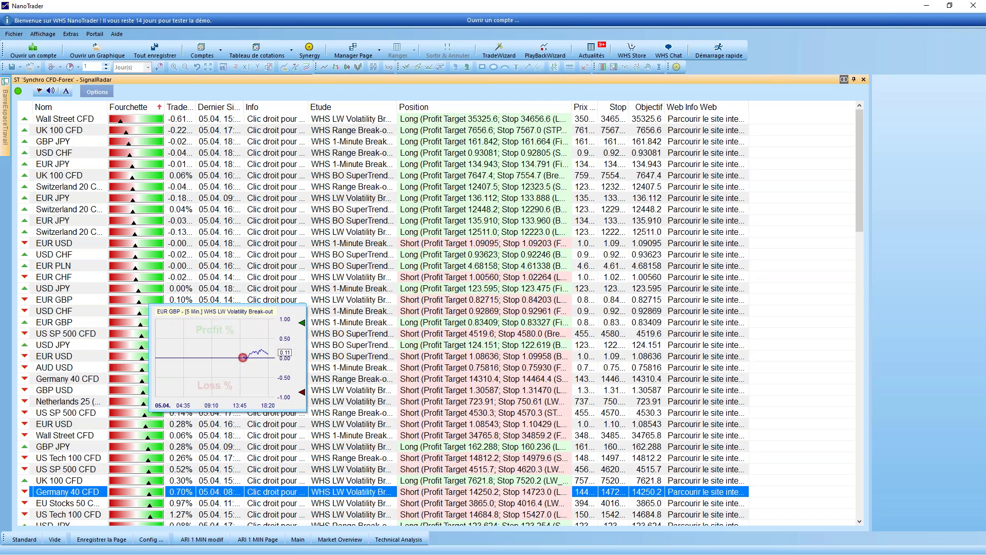
scroll(475, 368, "down", 11)
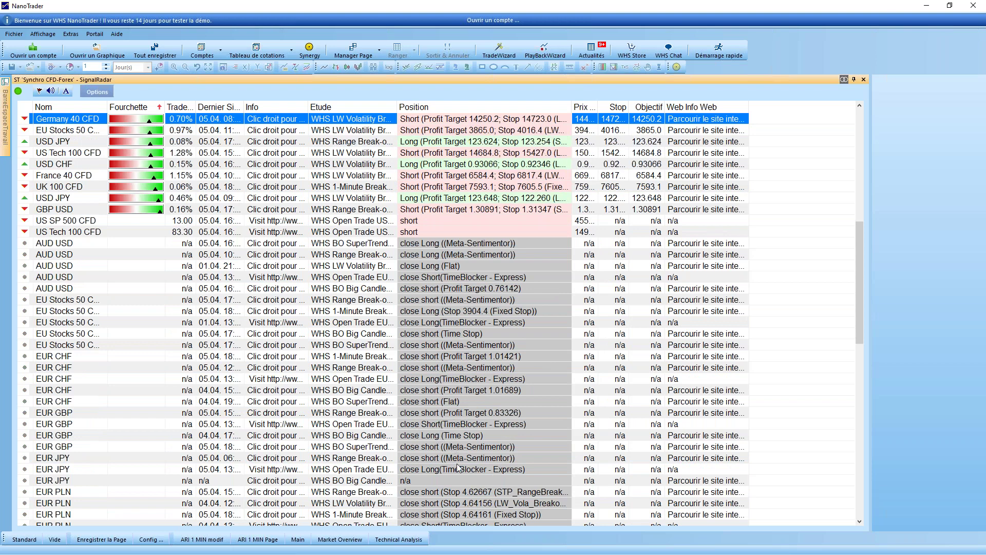
scroll(319, 365, "up", 11)
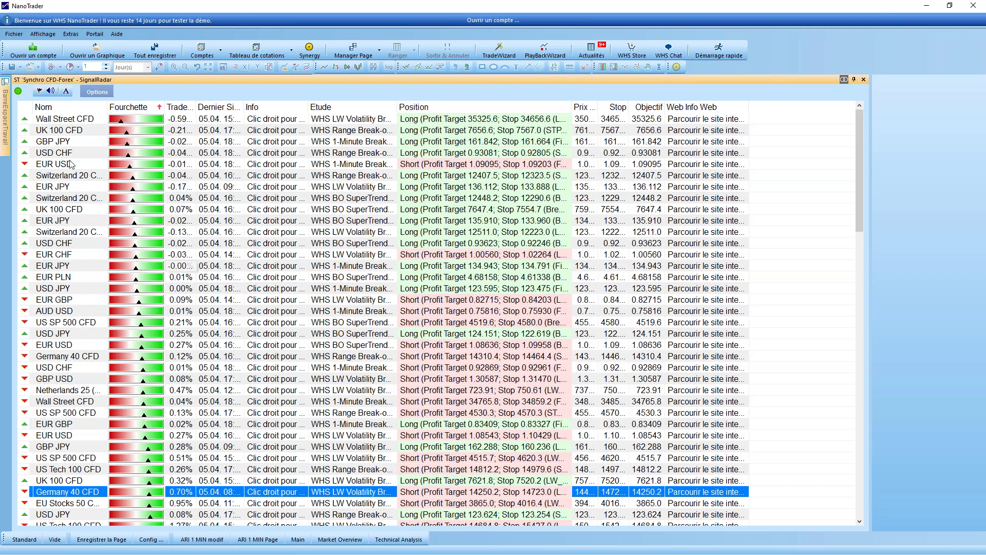
Step: Sort the signals by Nom and preview the profit/loss charts of the AUD USD and EUR JPY positions
left_click(58, 107)
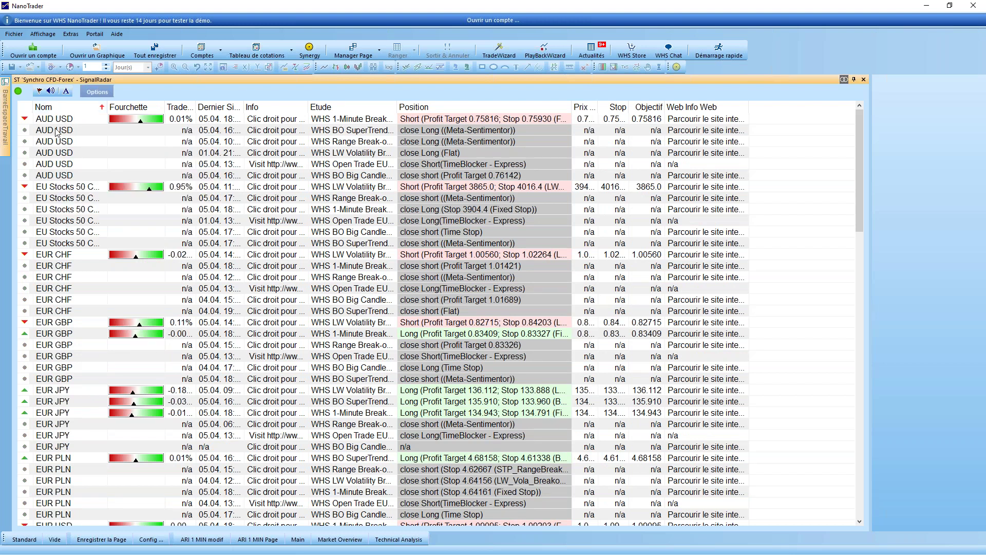
mouse_move(114, 128)
mouse_move(85, 122)
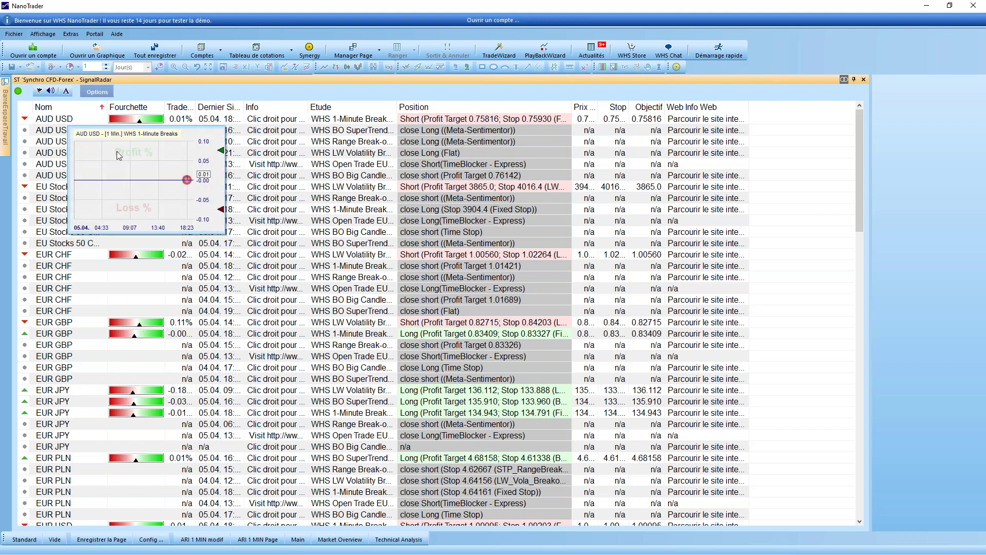
mouse_move(110, 329)
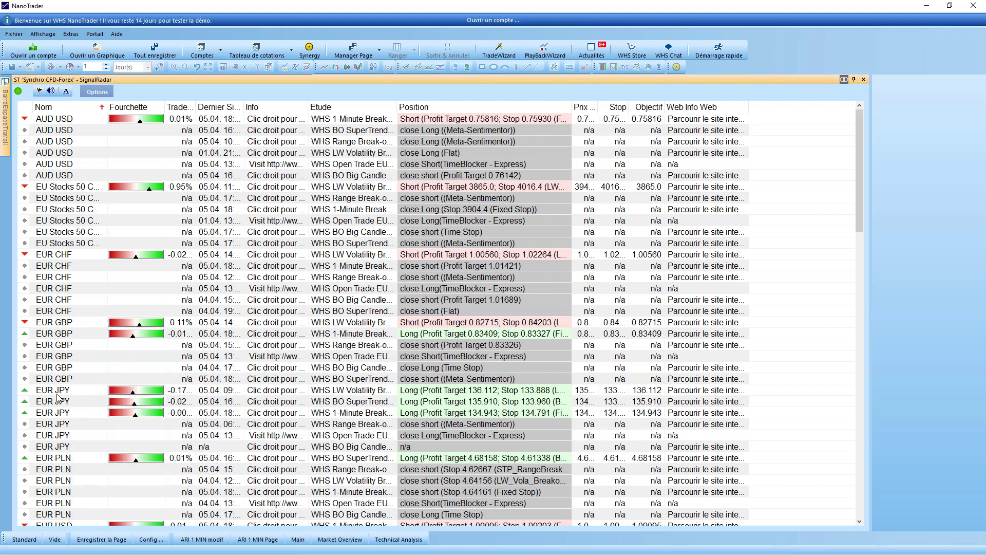
mouse_move(111, 391)
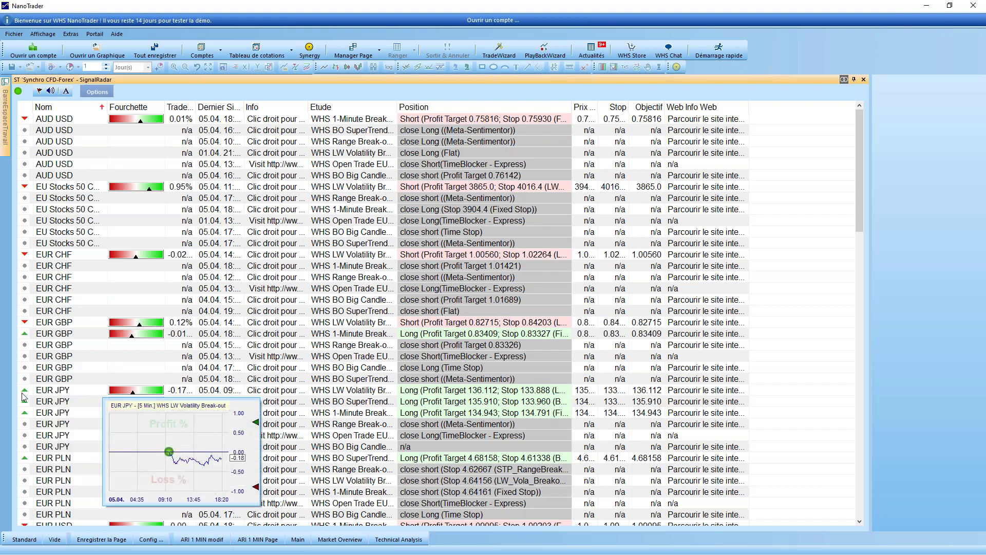
mouse_move(27, 415)
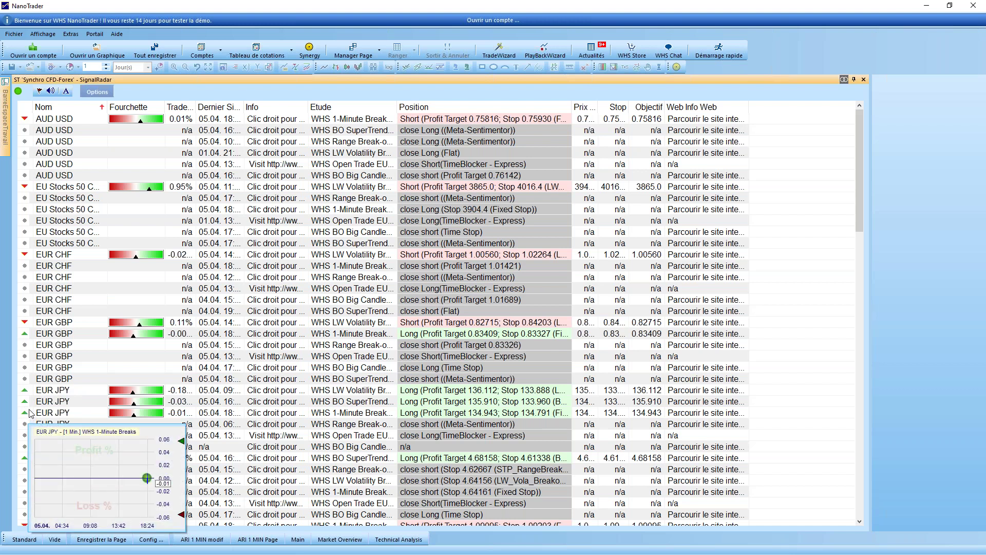
mouse_move(26, 394)
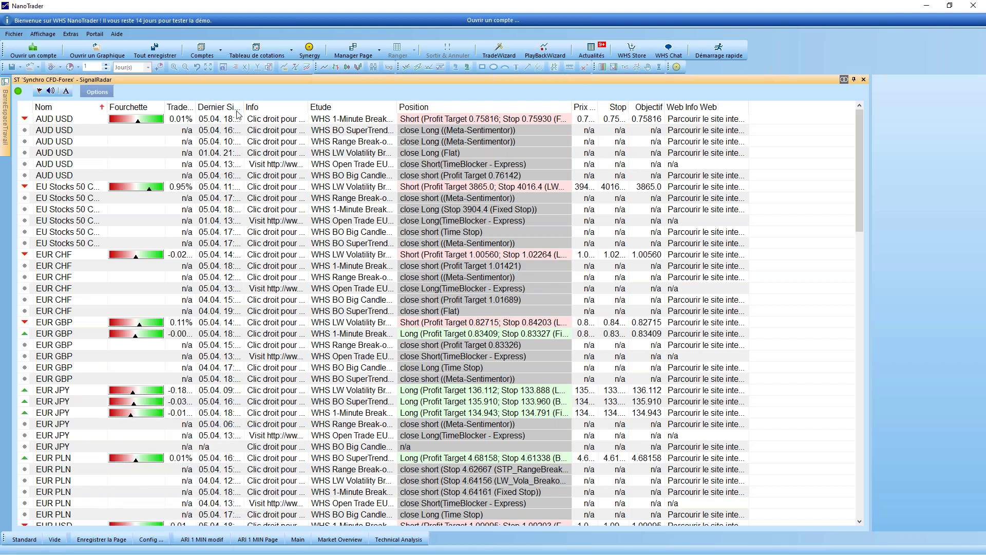
Step: Widen the Dernier Signal column to show the full date and time of each signal
left_click_drag(247, 105, 310, 108)
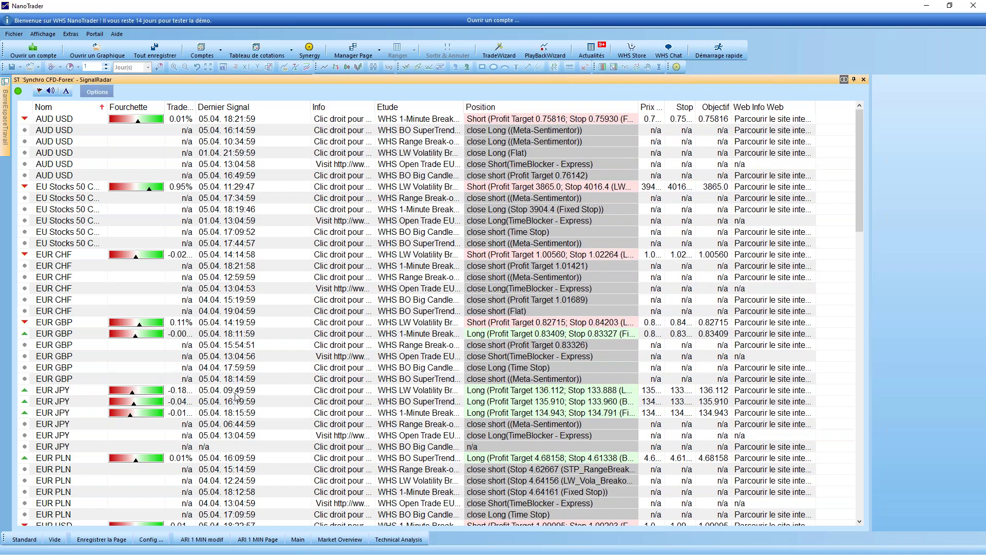
mouse_move(237, 394)
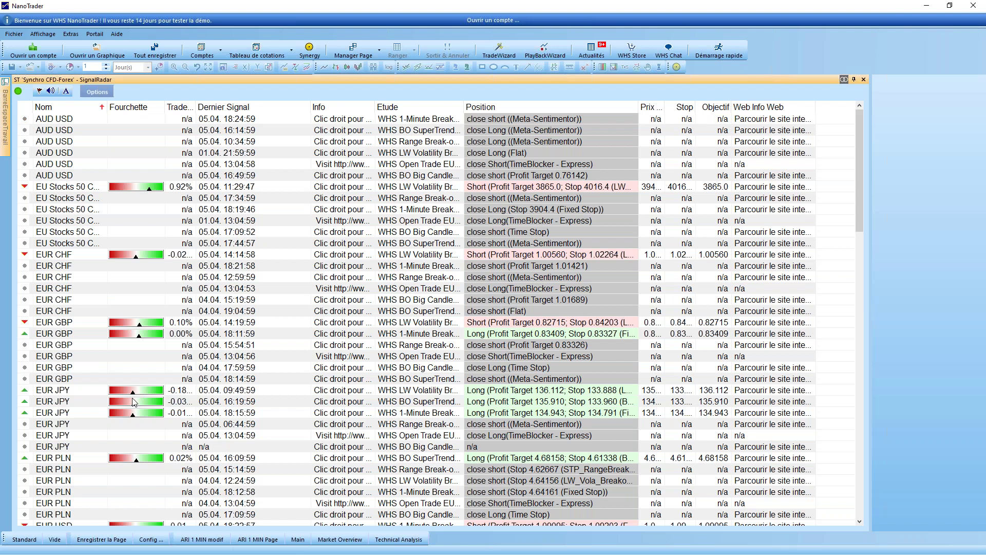
Step: Open a chart for the EUR JPY LW Volatility Break-out signal using the Plain_10_Min study
mouse_move(139, 395)
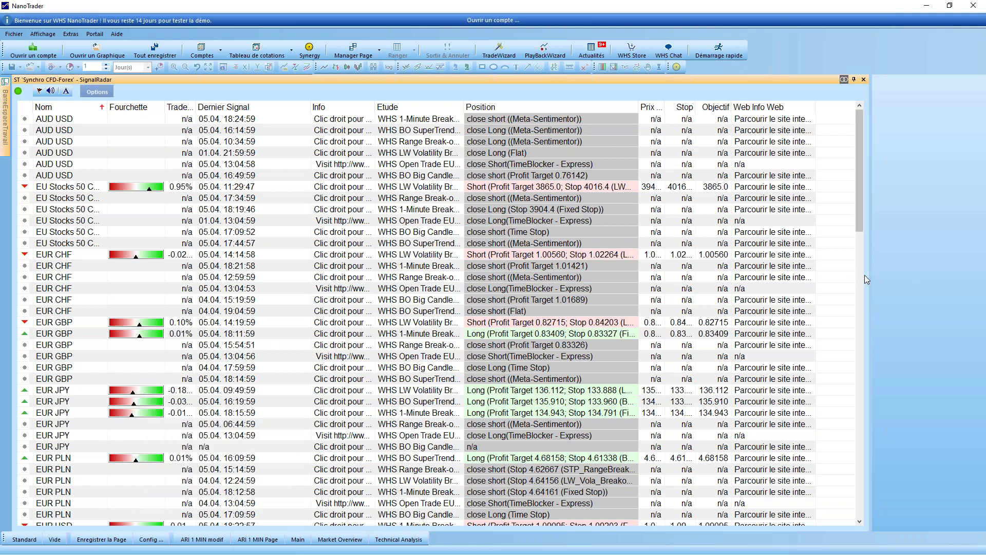
right_click(159, 395)
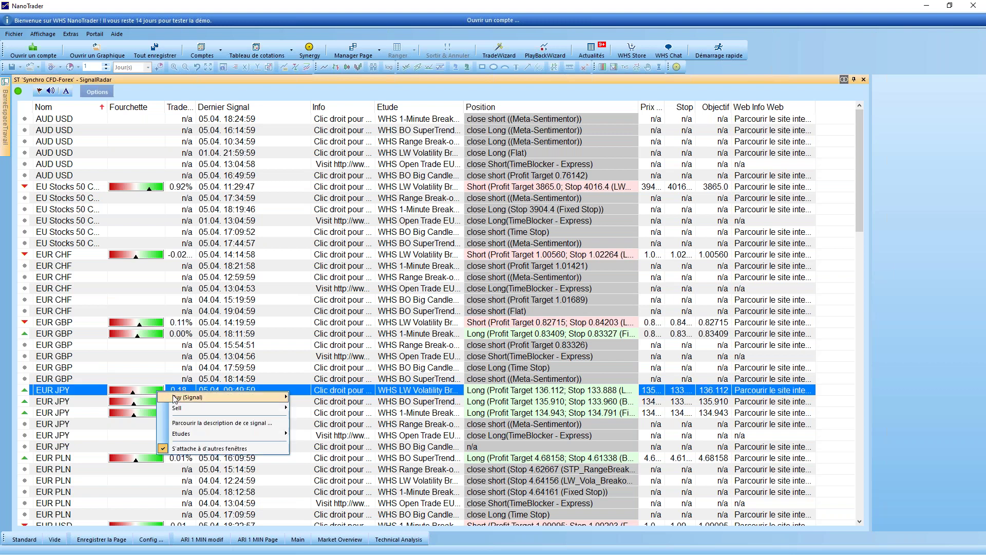
mouse_move(175, 399)
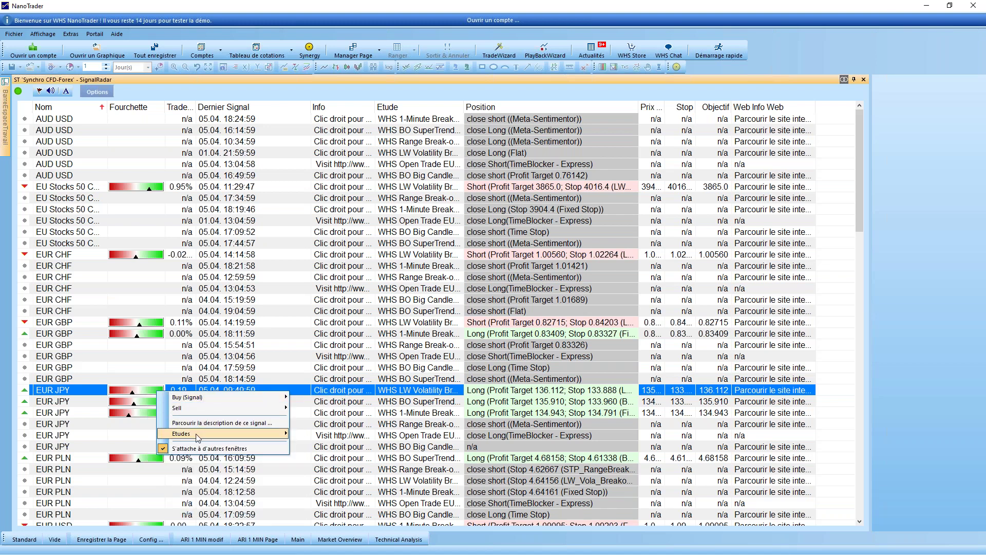
mouse_move(200, 436)
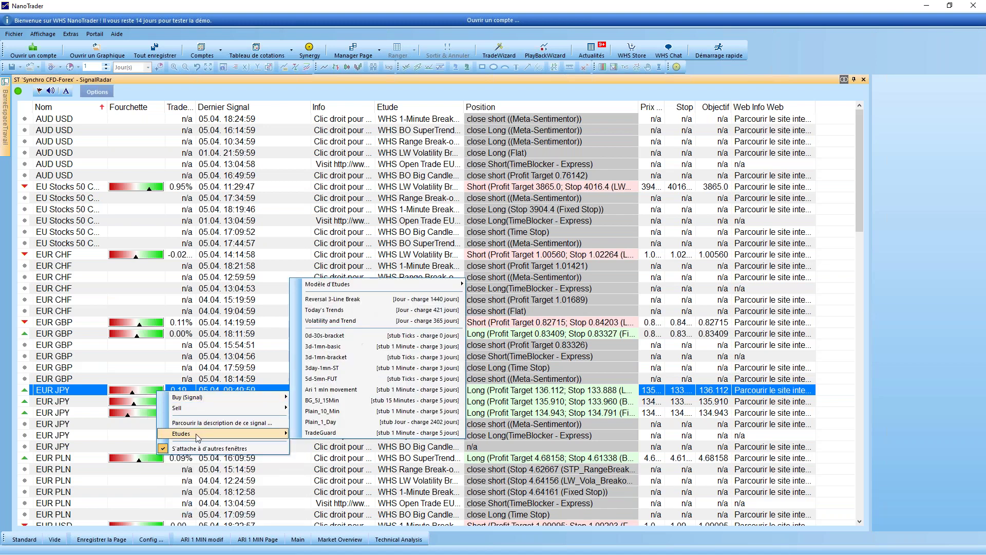
left_click(327, 412)
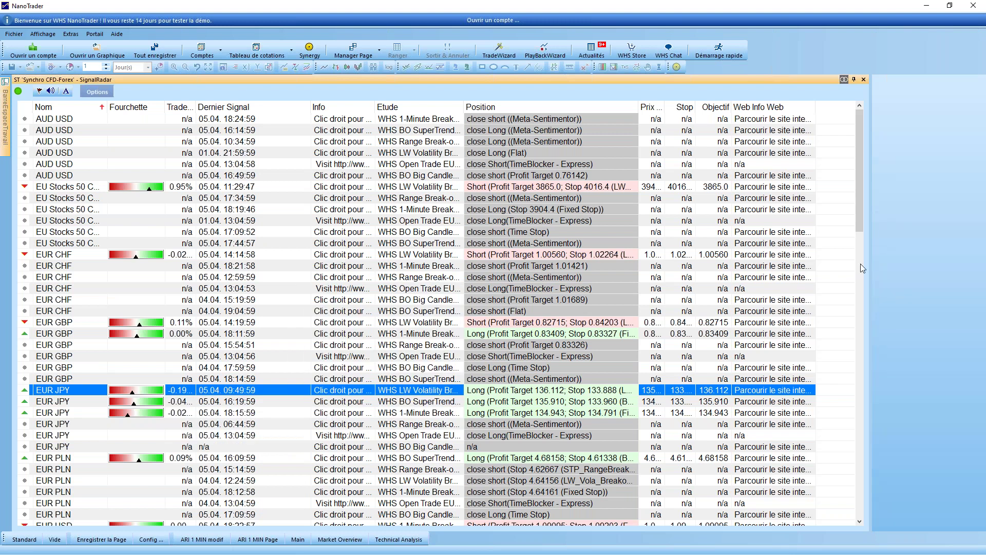
Step: Narrow the SignalRadar and maximize the EUR JPY chart beside it, magnified on the 5 April candles
left_click_drag(870, 241, 203, 261)
left_click_drag(867, 134, 553, 120)
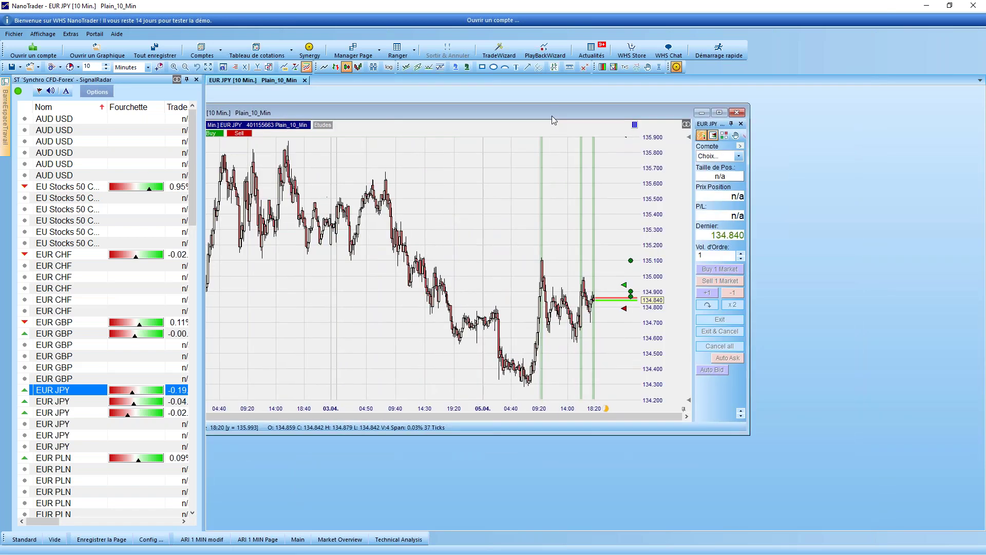
left_click(719, 113)
left_click_drag(575, 459, 873, 322)
left_click_drag(571, 312, 881, 282)
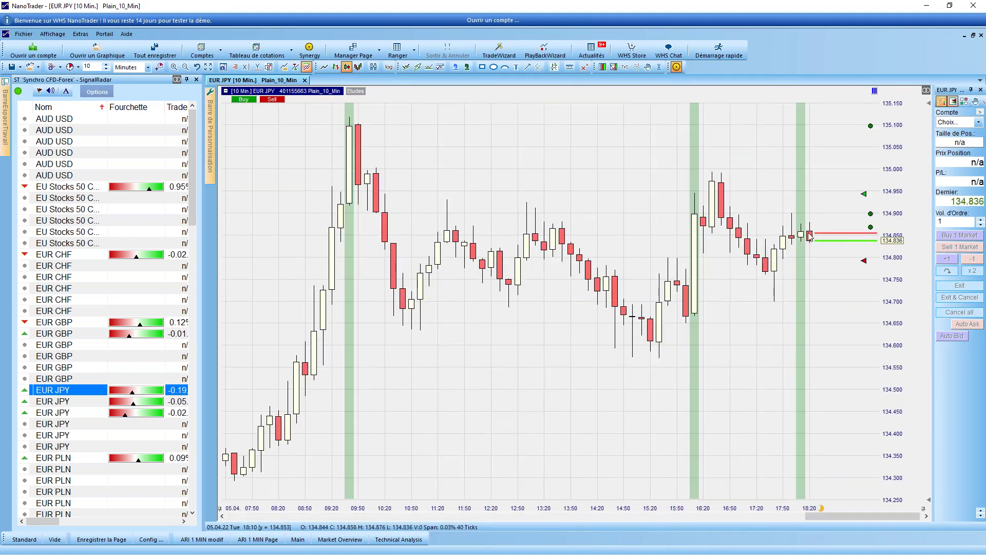
Step: Compress the chart's price scale to fit the targets and stops, and highlight each EUR JPY signal, ending on LW Volatility Break-out
left_click_drag(920, 240, 862, 273)
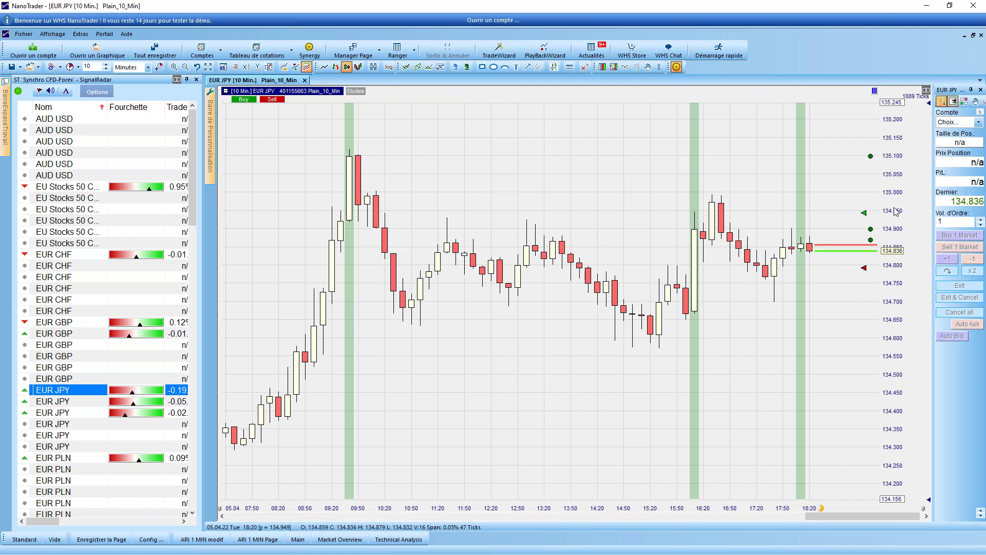
left_click(871, 229)
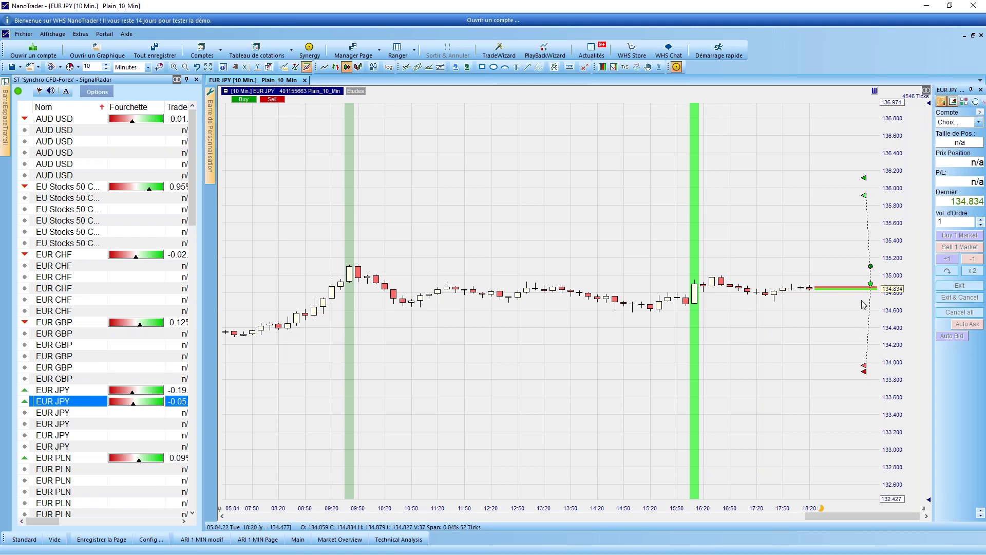
key("Up")
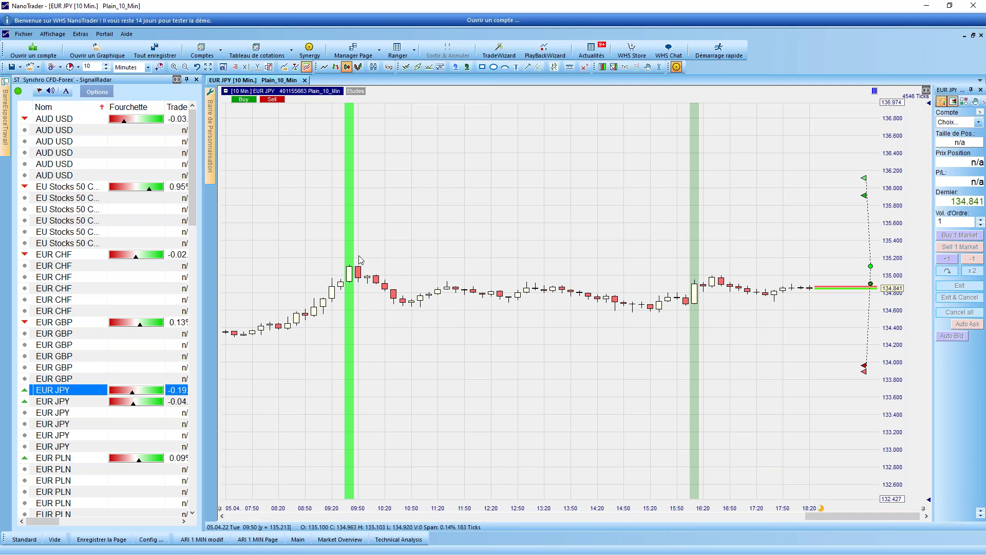
Step: Draw an ellipse around the highlighted signal candle, from 05.04. 09:20 to 10:00, keeping the default drawing settings
left_click(494, 66)
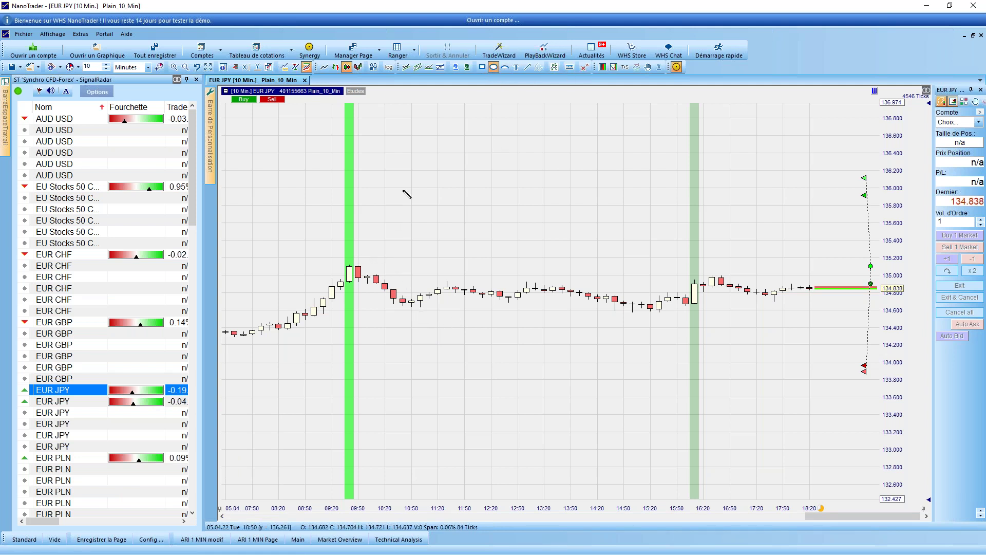
left_click_drag(329, 258, 366, 281)
double_click(367, 281)
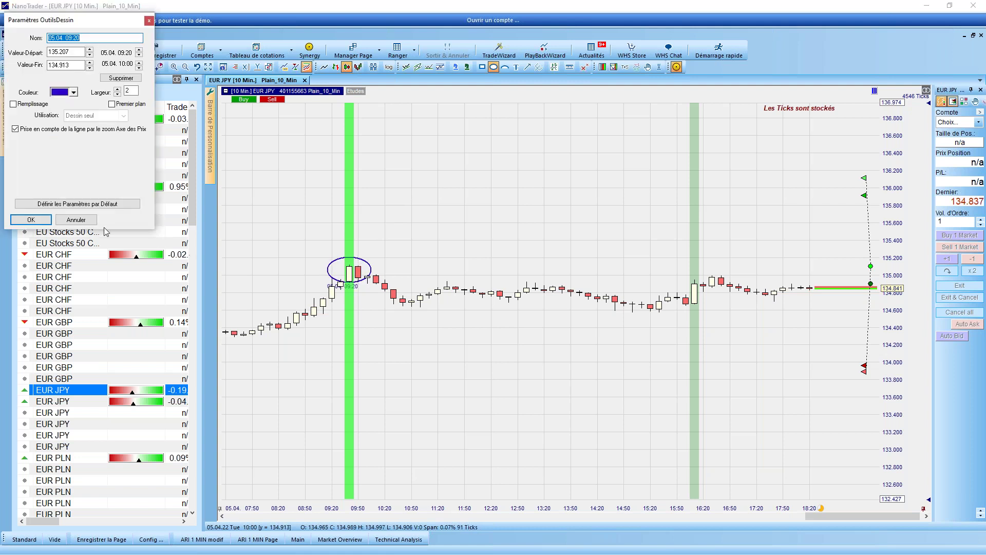
left_click(31, 220)
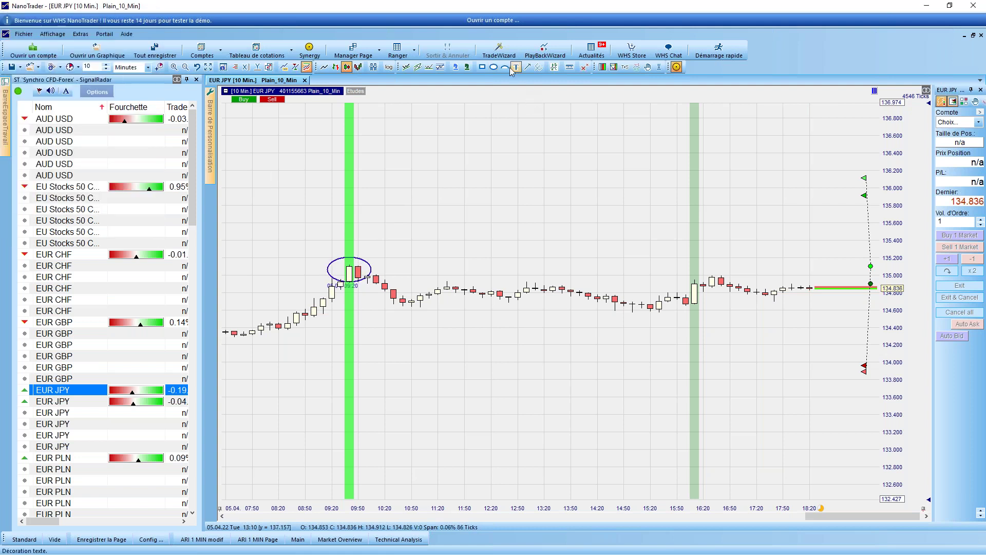
Step: Draw horizontal lines extended to the right at the signal's stop, about 133.876, and profit target, about 136.132
left_click_drag(289, 369, 432, 372)
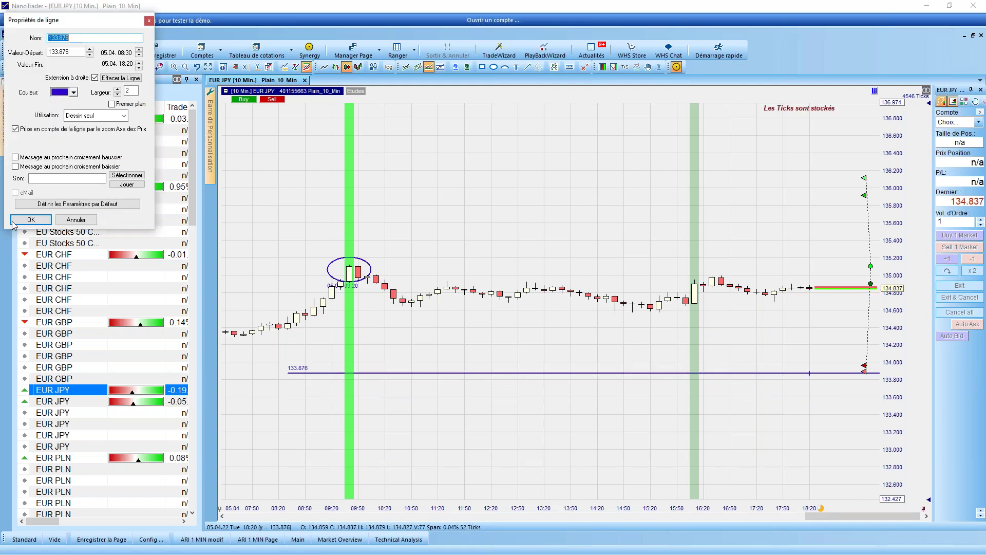
left_click(30, 220)
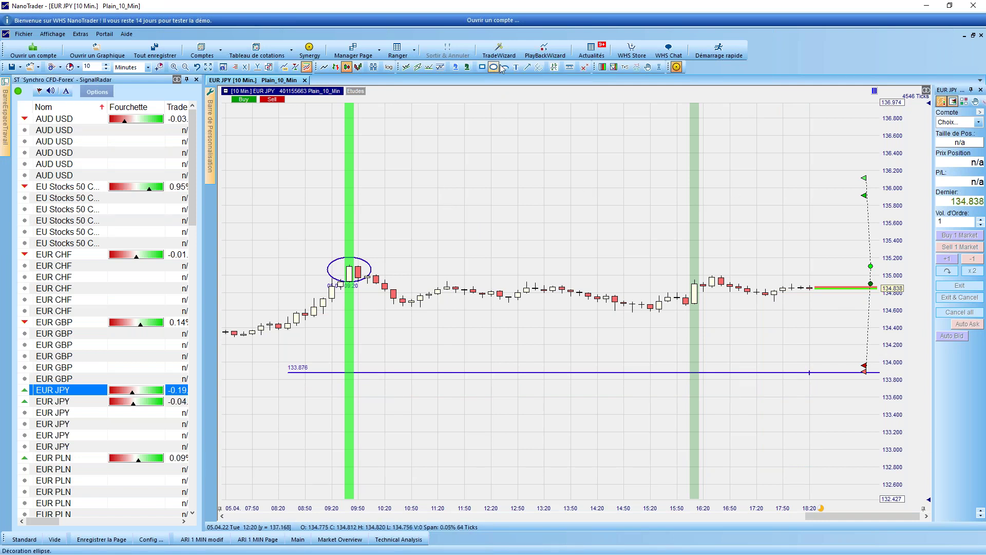
left_click(428, 67)
left_click_drag(878, 167, 879, 179)
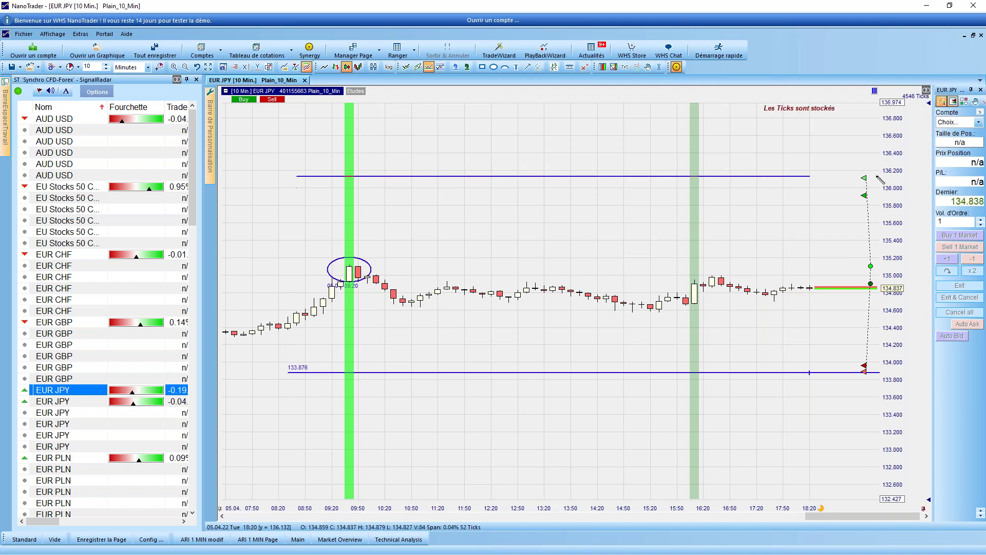
left_click(28, 221)
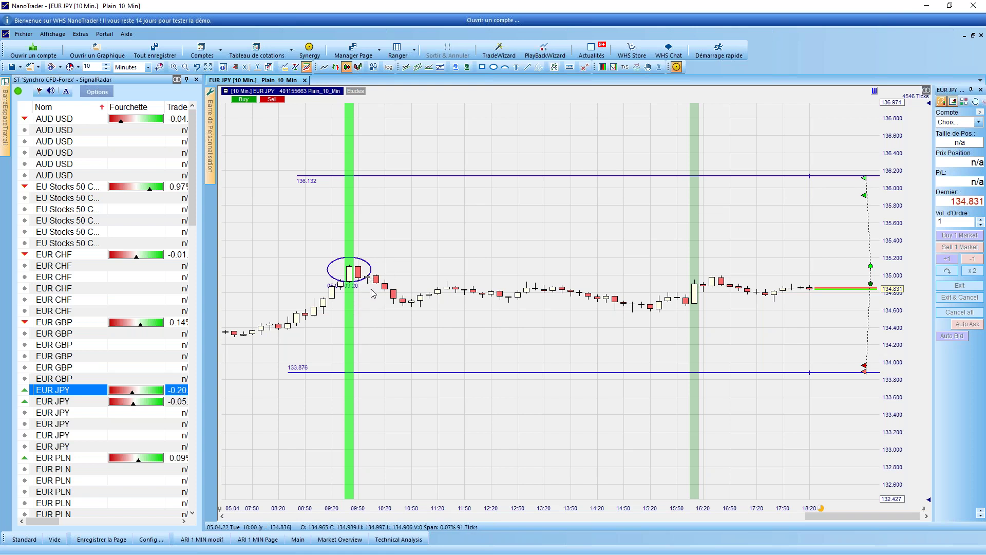
Step: Draw a thin rectangle over the price zone from about 135.134 to 135.109, spanning 01.04. 03:00 to 05.04. 18:20
scroll(473, 277, "down", 2)
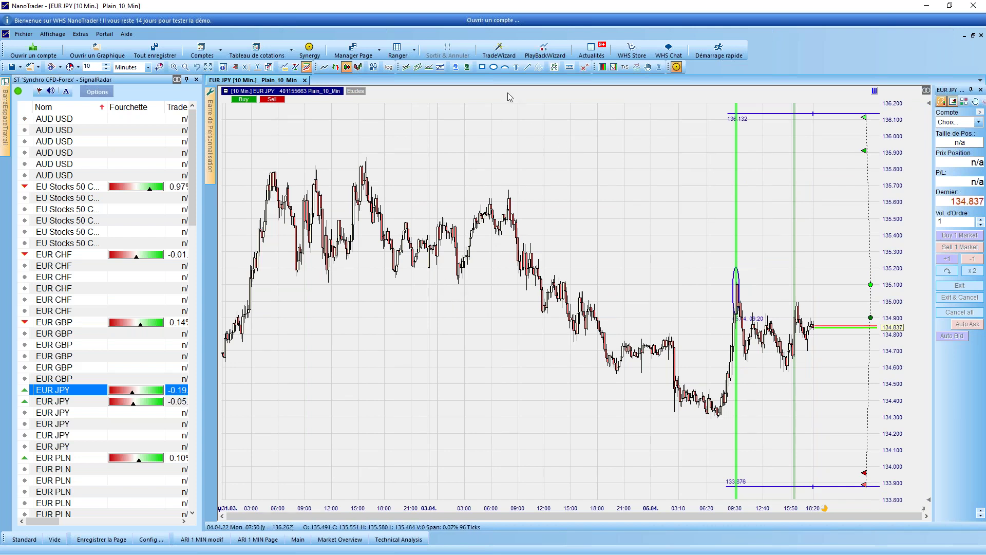
left_click(482, 67)
mouse_move(251, 278)
left_mouse_down()
mouse_move(892, 299)
mouse_move(918, 286)
left_mouse_up()
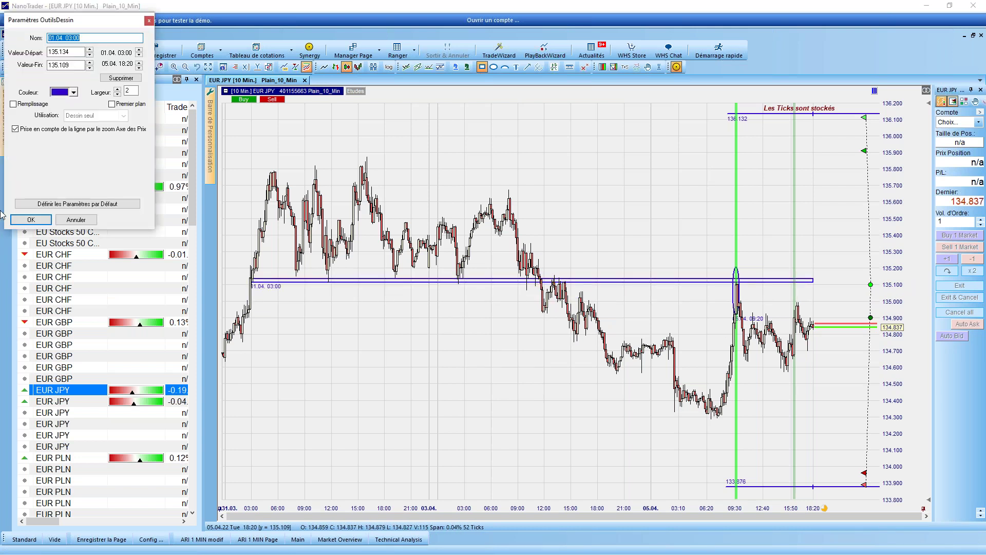
left_click(30, 219)
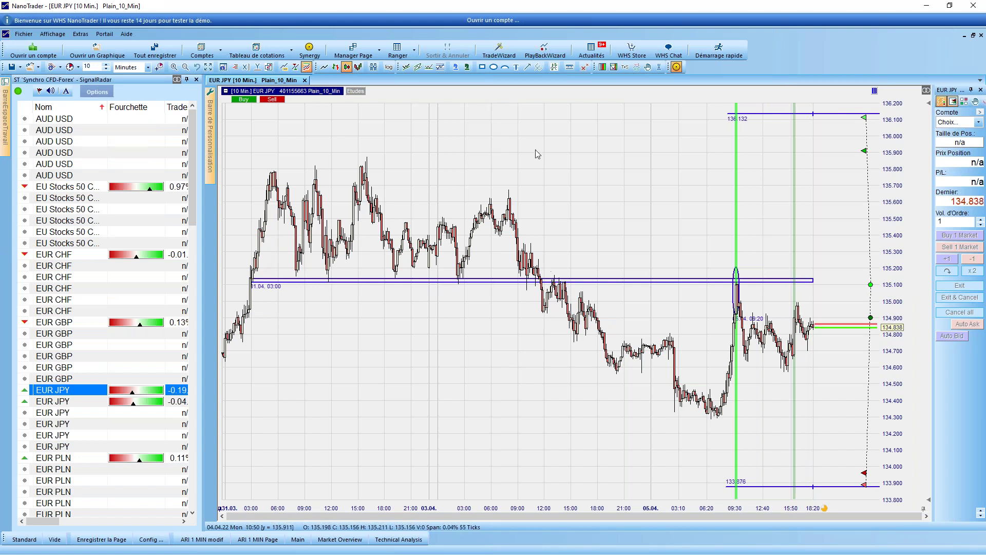
Step: Draw an arrow pointing down to the price peak just under the rectangle zone on the afternoon of 04.04
left_click(526, 67)
left_click_drag(577, 241, 558, 267)
left_click(28, 219)
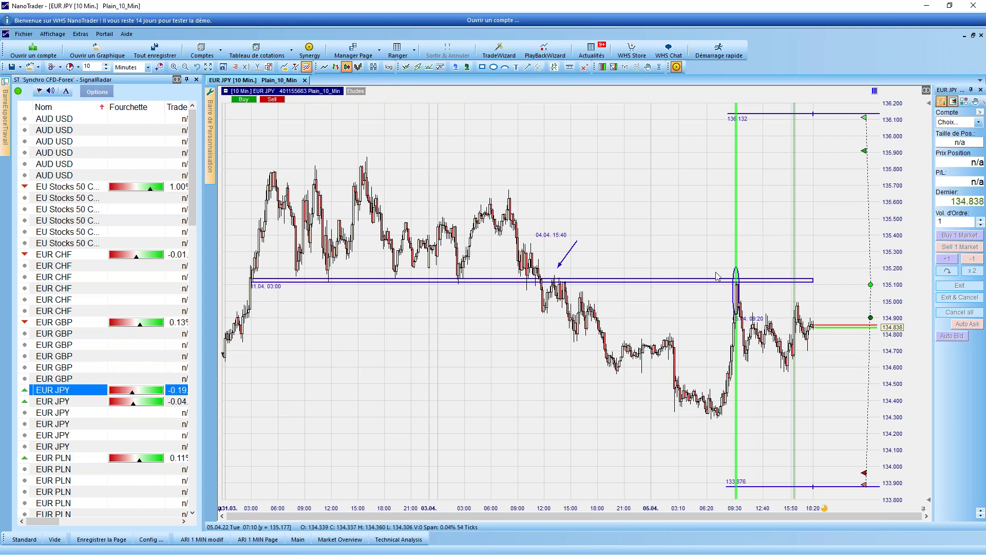
Step: Select the EUR JPY BO SuperTrend signal and move the two horizontal lines to its target, 135.910, and its stop, about 133.958
left_click_drag(717, 267, 864, 325)
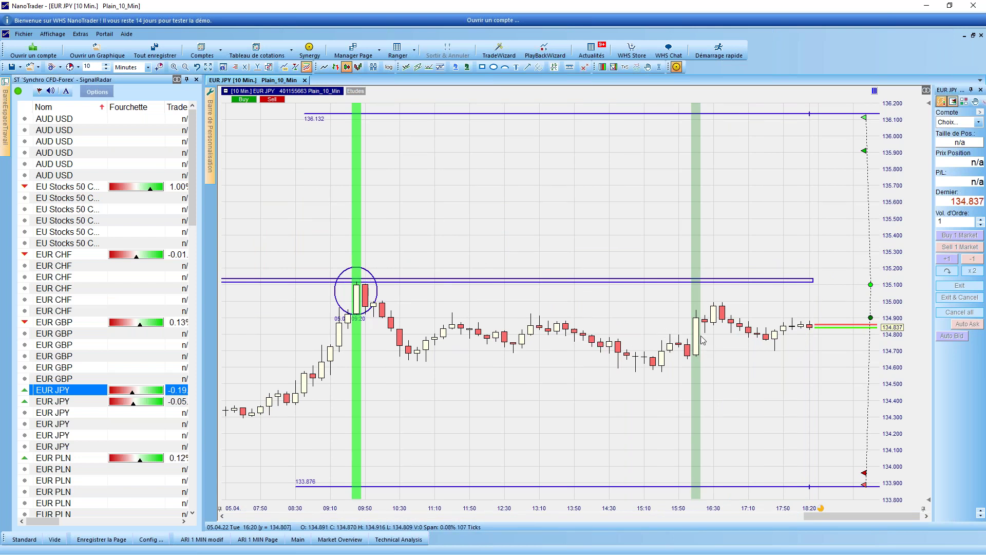
key("Down")
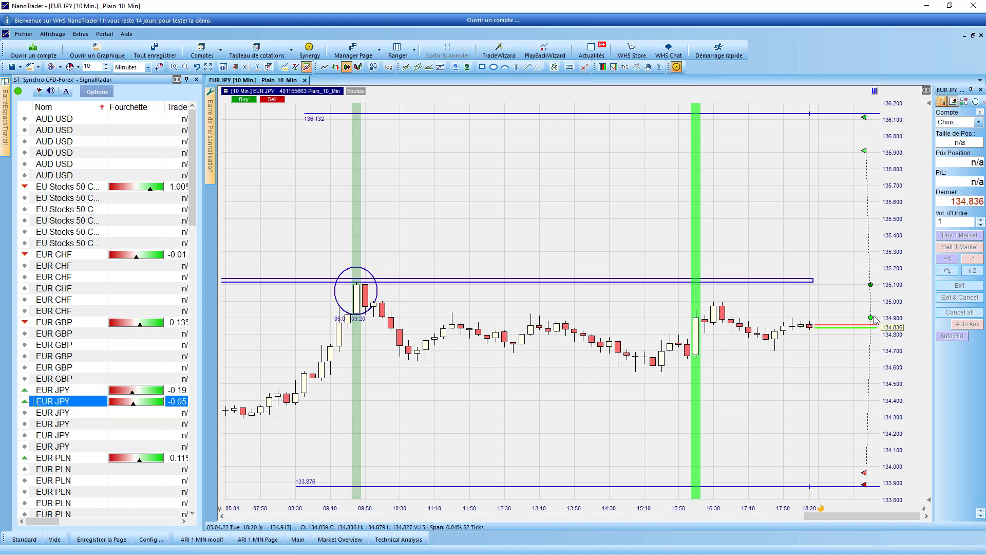
scroll(827, 355, "down", 2)
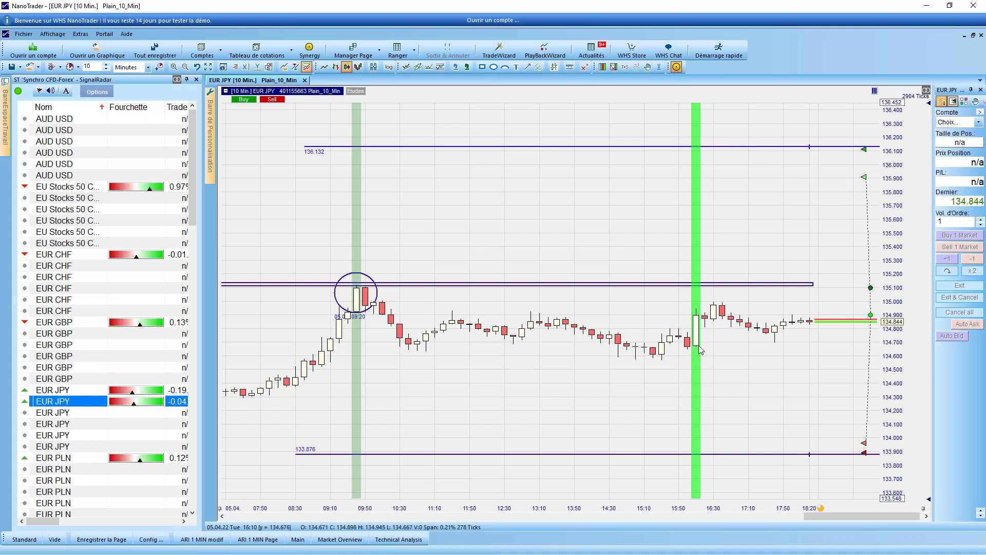
left_click(777, 147)
left_click_drag(777, 147, 779, 181)
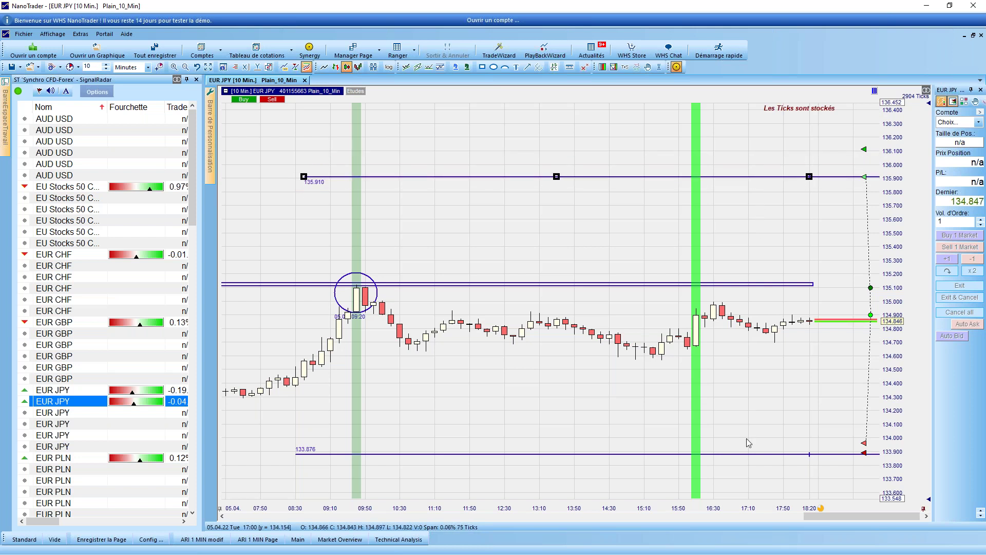
left_click(753, 453)
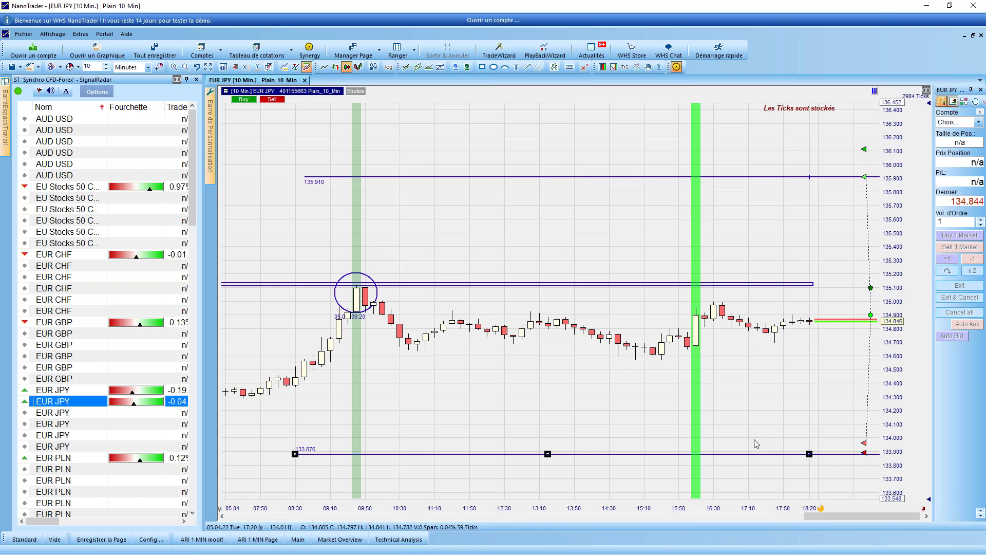
left_click_drag(752, 454, 755, 442)
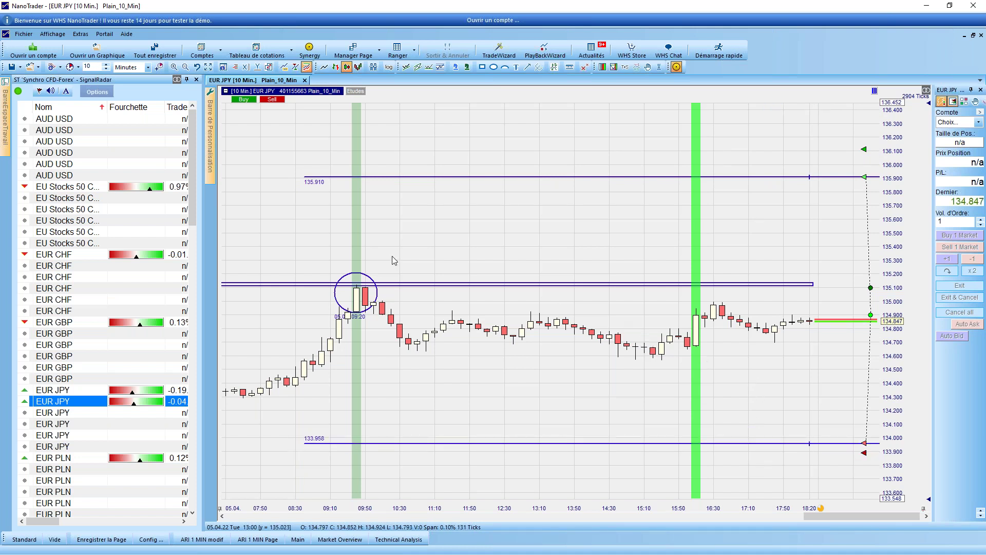
Step: Widen the SignalRadar window and its Etude column to read the full strategy names of the EUR JPY signals
left_click_drag(203, 123, 757, 149)
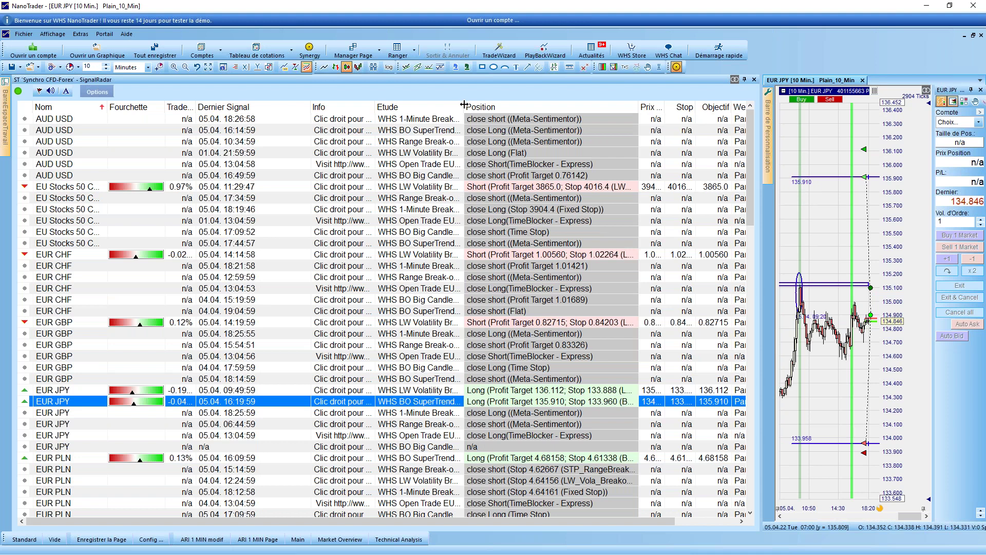
left_click_drag(463, 104, 594, 106)
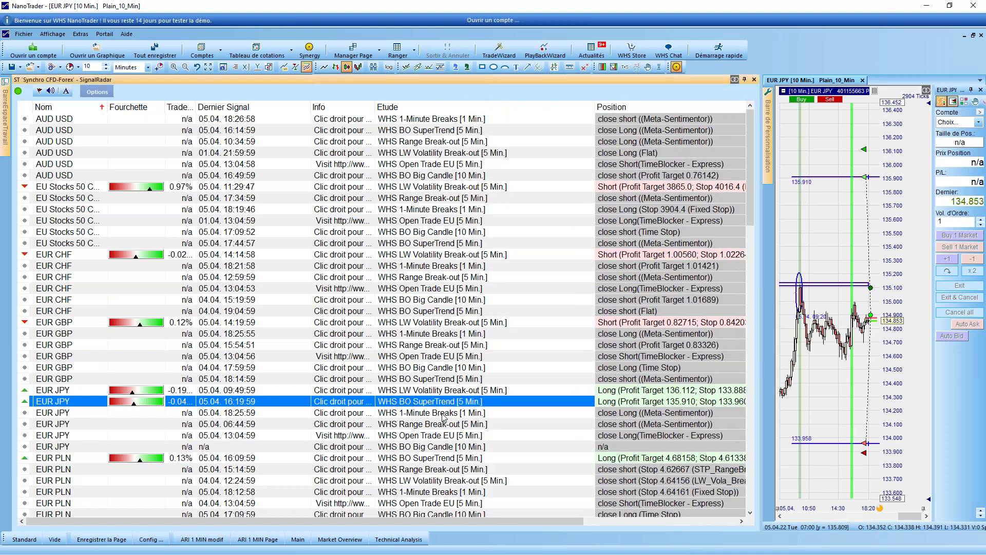
mouse_move(387, 406)
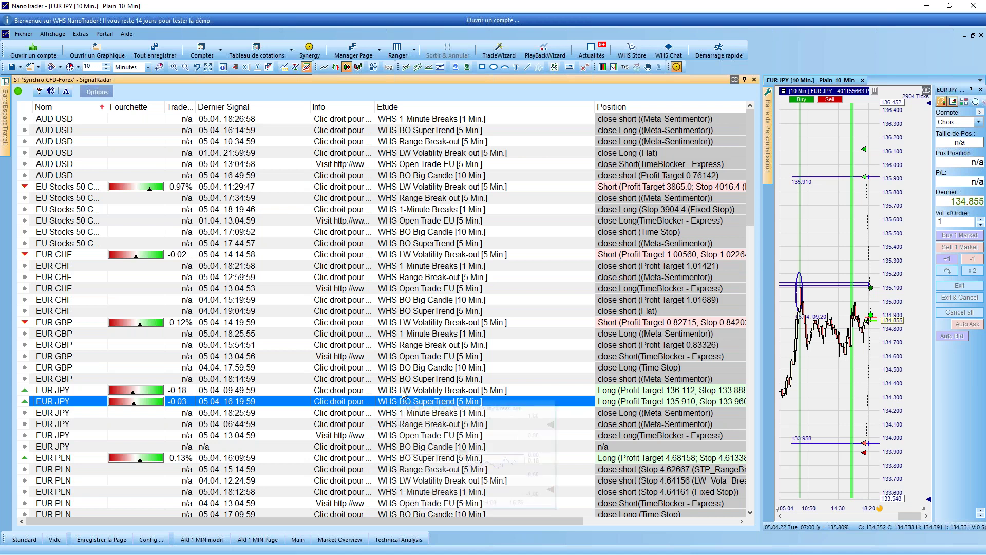
mouse_move(459, 394)
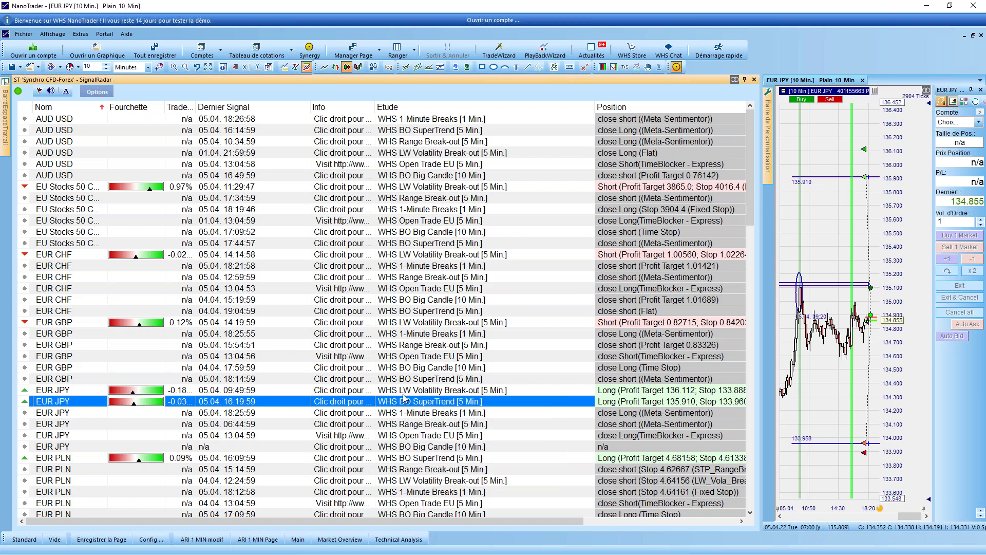
mouse_move(414, 394)
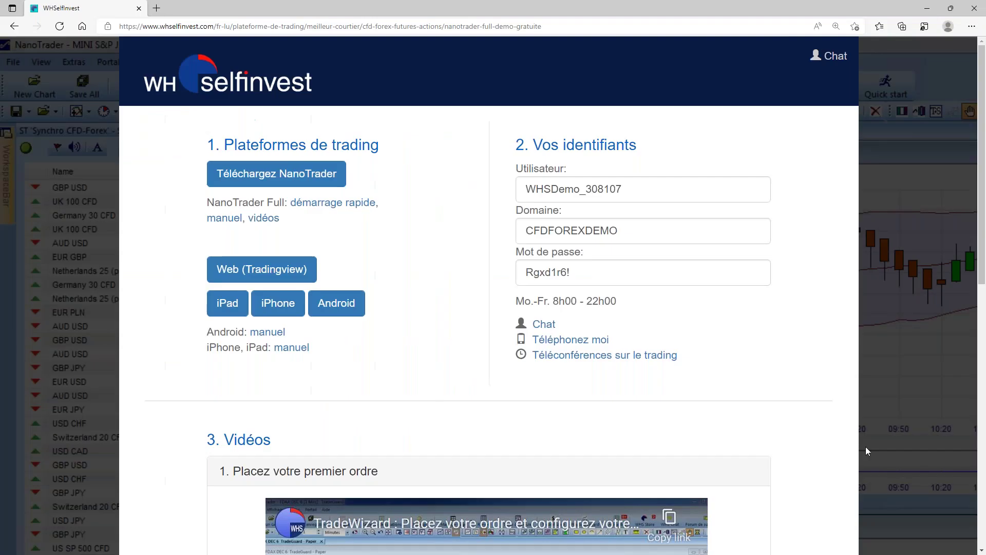
Step: Go to the WH SelfInvest home page and open the free Stratégies de trading (81) overview
left_click(231, 96)
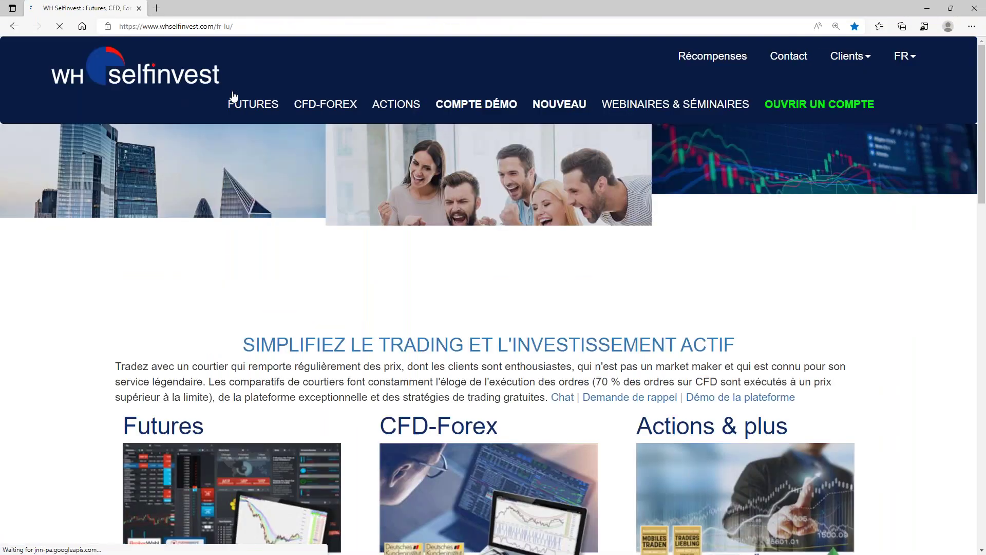
scroll(208, 138, "down", 15)
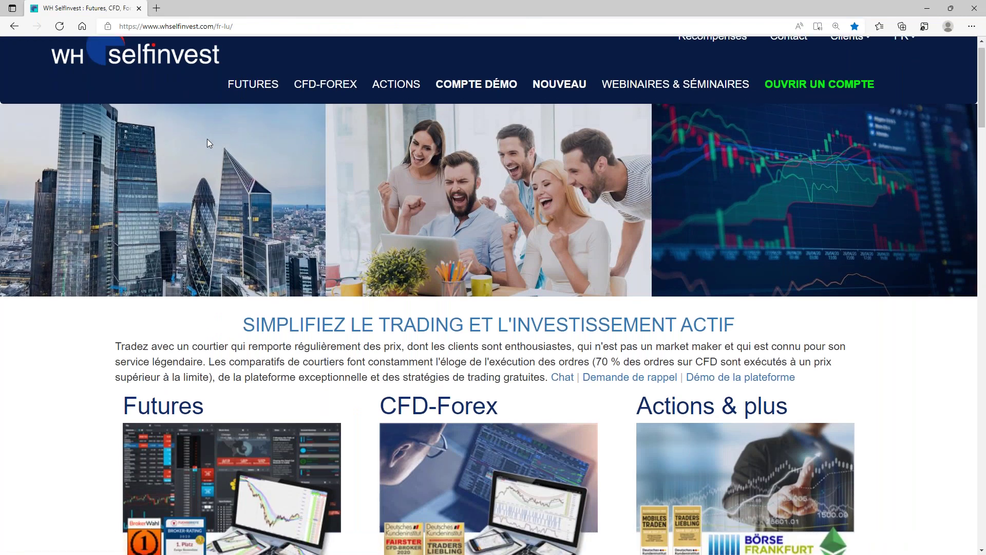
scroll(208, 141, "up", 3)
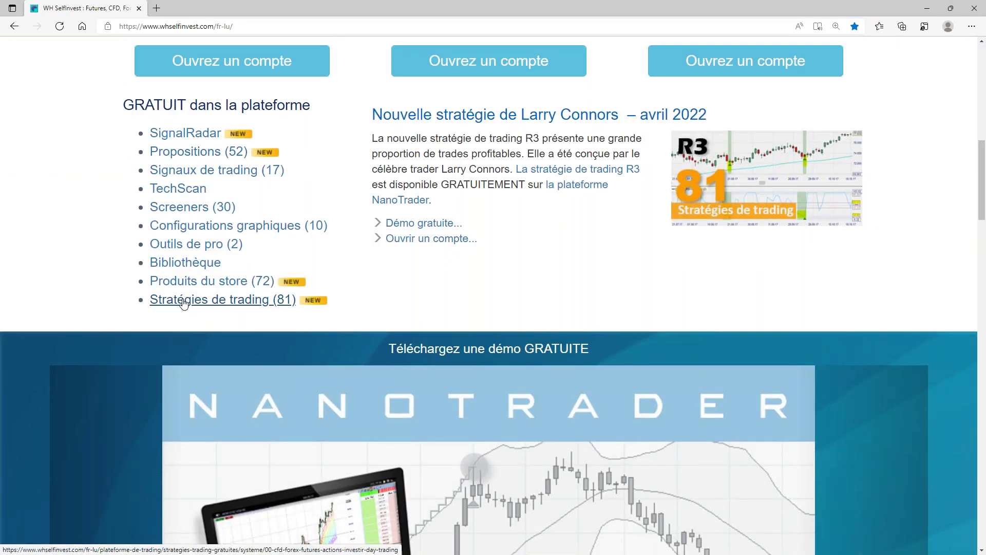
scroll(205, 281, "up", 10)
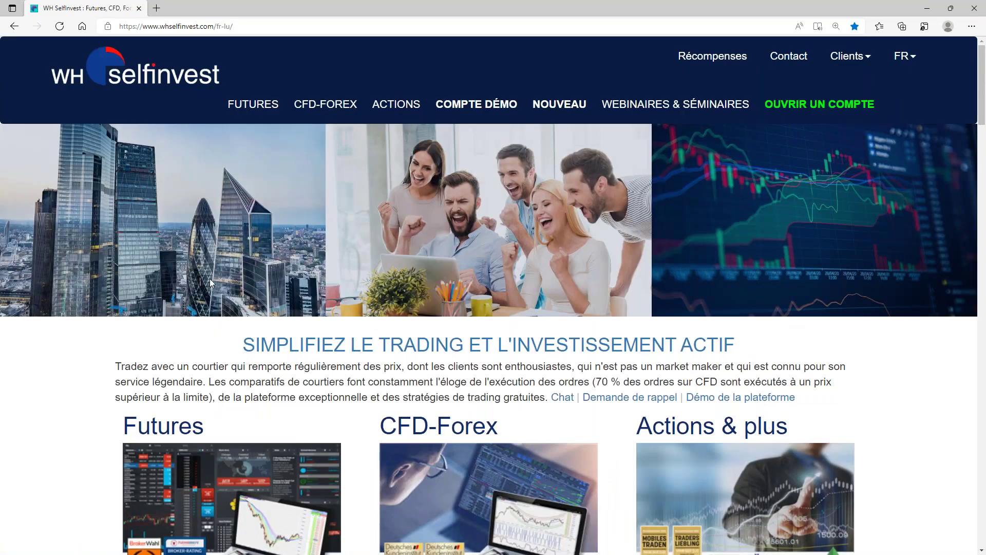
scroll(209, 278, "down", 9)
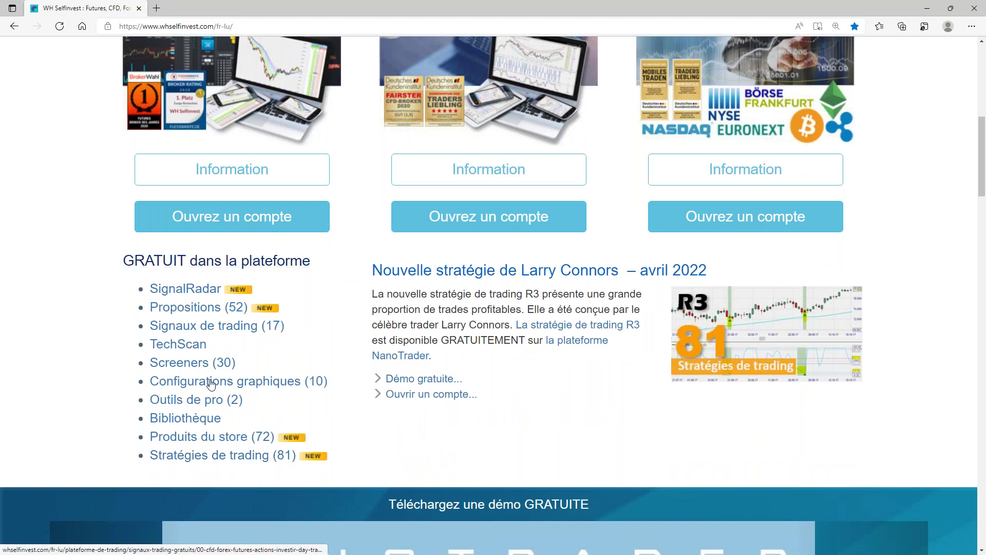
left_click(195, 456)
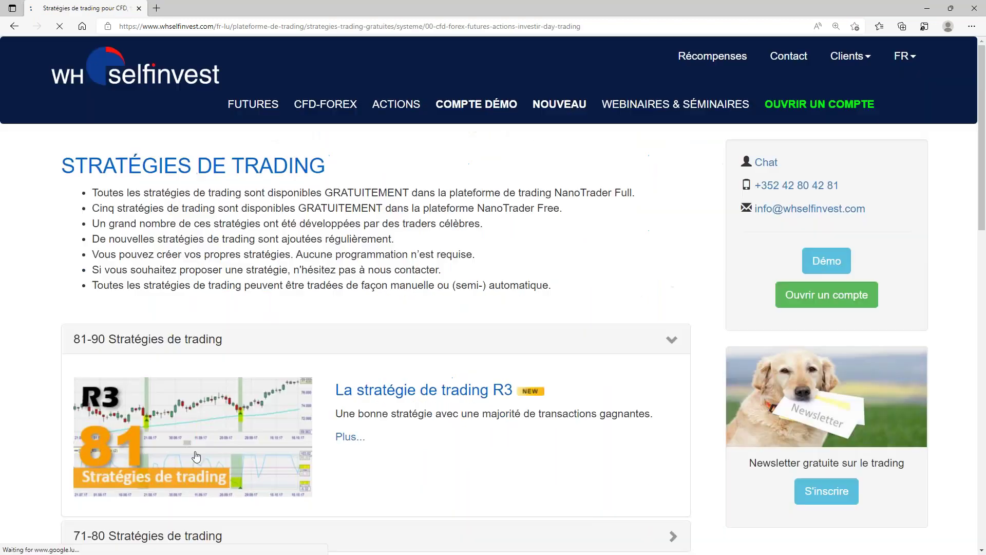
Step: Expand the 61-70 Stratégies de trading group and look through its strategies from Parabolic Combo to Pound Shorter
scroll(202, 440, "down", 6)
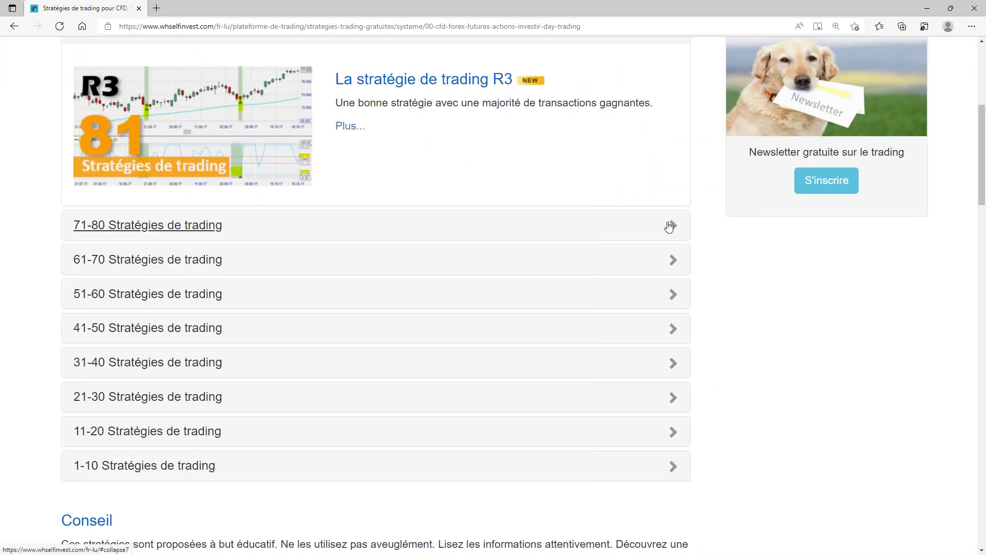
left_click(673, 261)
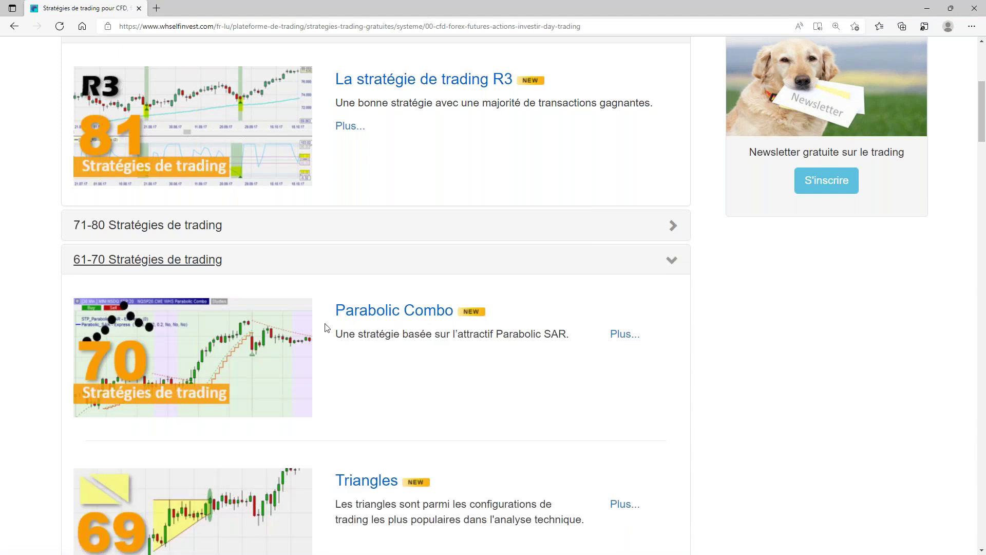
scroll(501, 384, "down", 3)
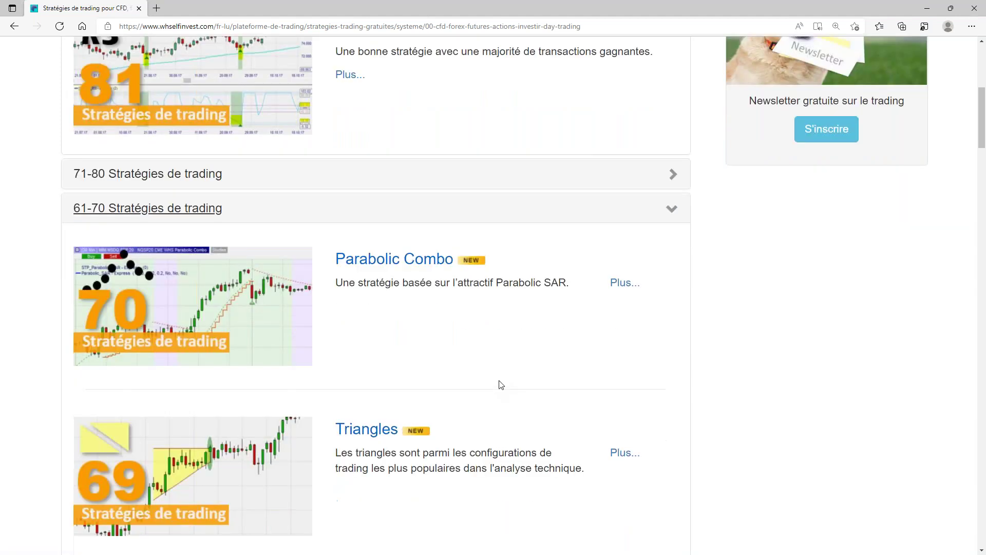
scroll(507, 380, "down", 4)
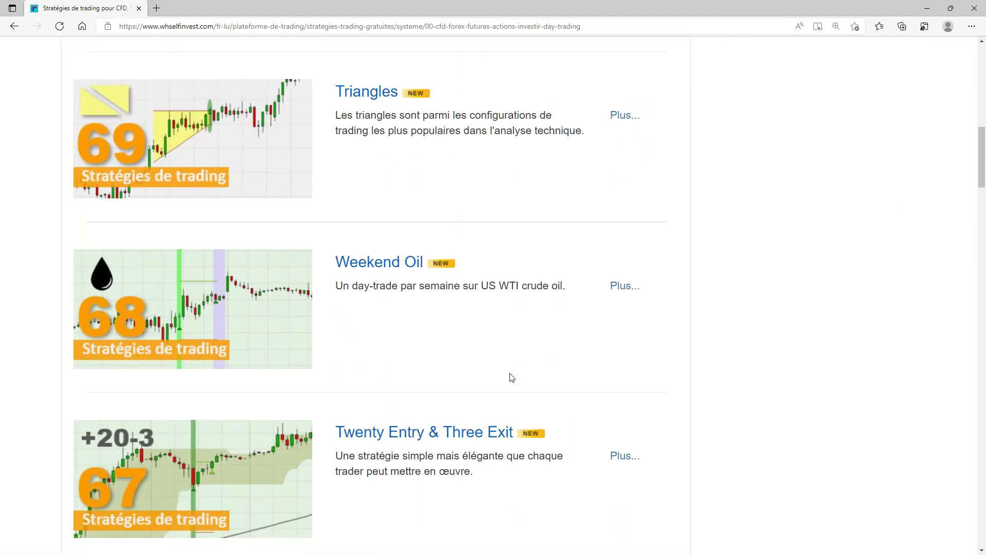
scroll(512, 377, "down", 8)
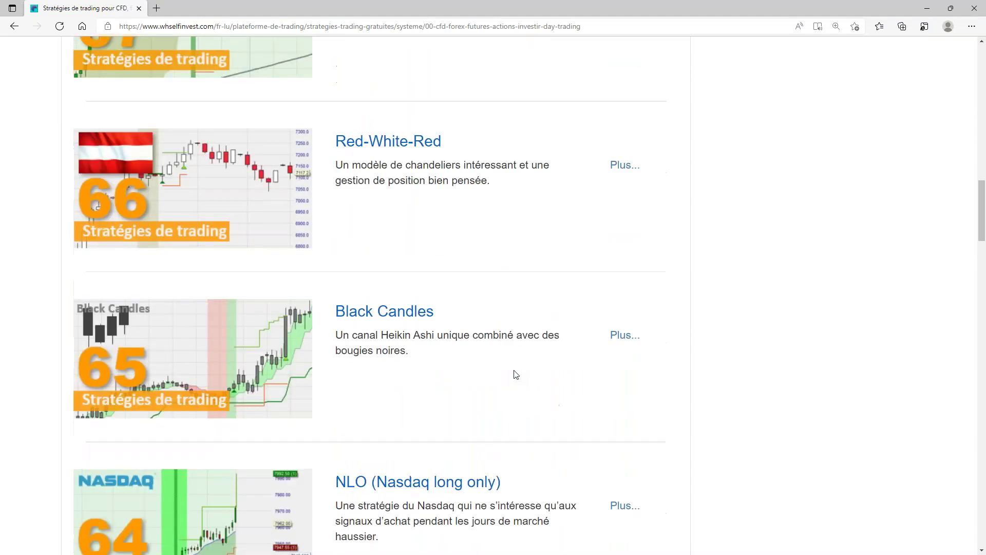
scroll(516, 374, "down", 10)
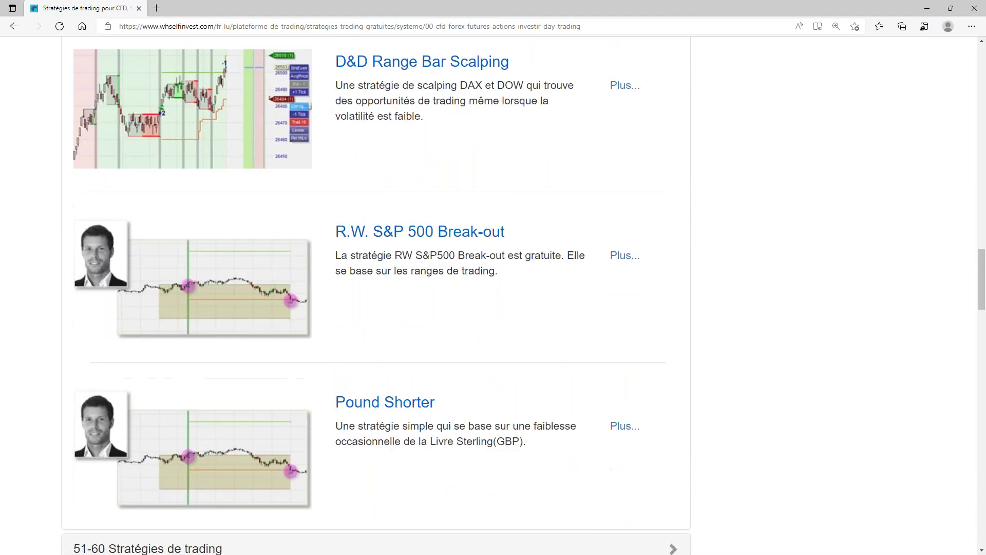
scroll(519, 370, "down", 5)
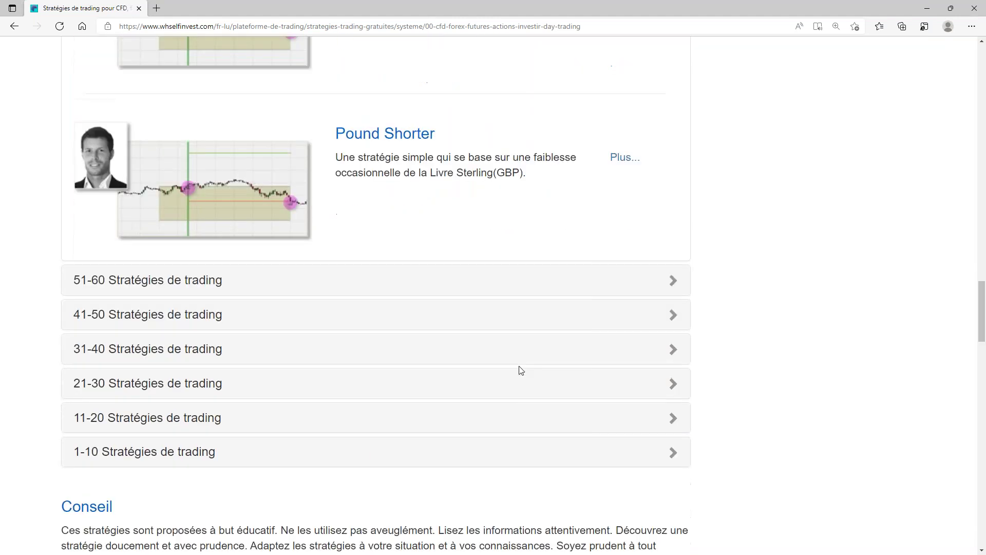
Step: Expand the 51-60 Stratégies de trading group, locate L.W. Volatility Break-Out and open its full description
left_click(670, 282)
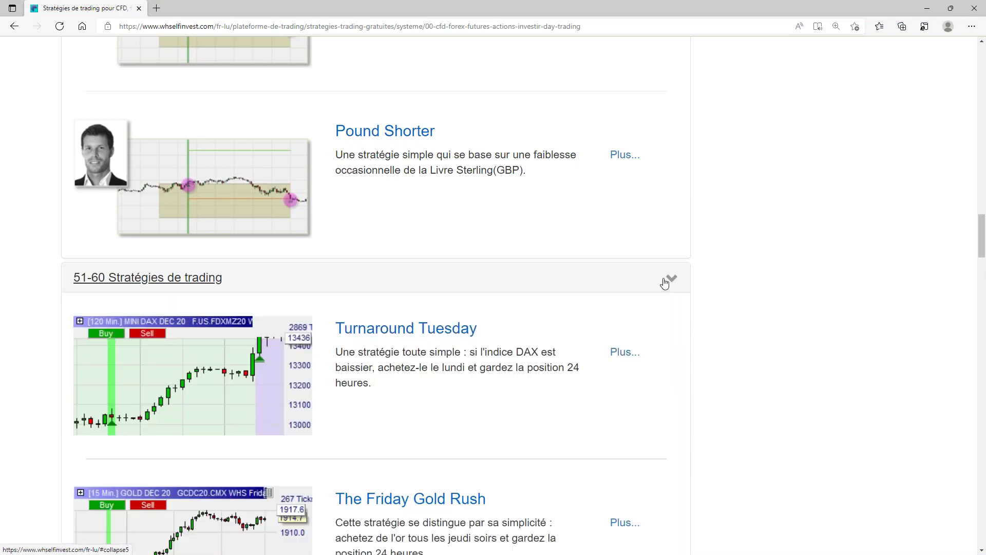
scroll(660, 286, "down", 4)
scroll(653, 293, "down", 7)
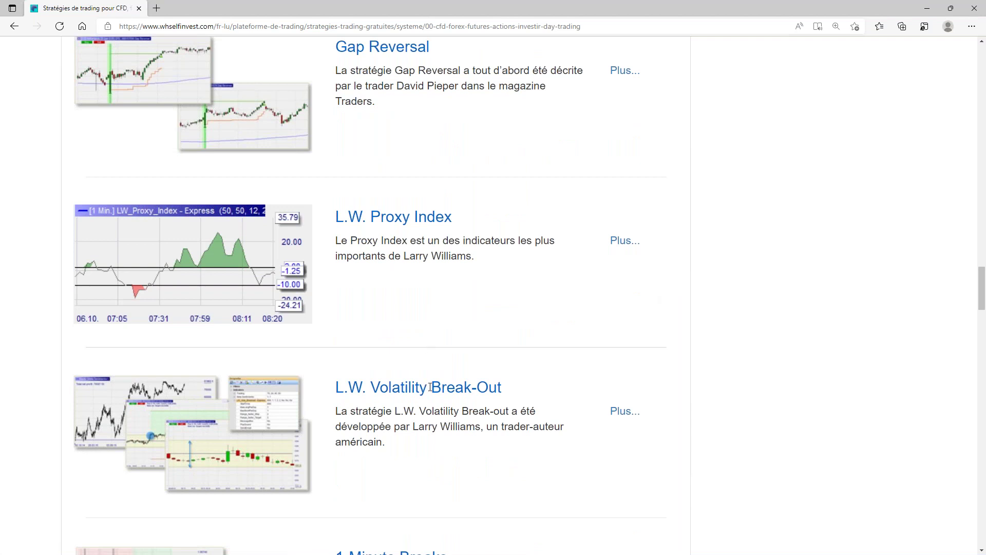
scroll(427, 388, "down", 2)
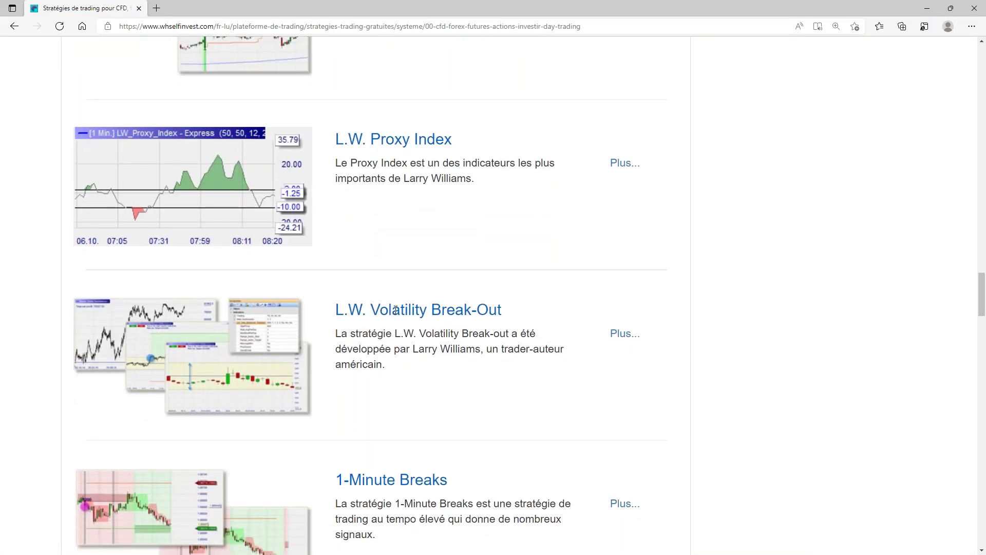
left_click_drag(523, 314, 316, 320)
scroll(395, 300, "down", 2)
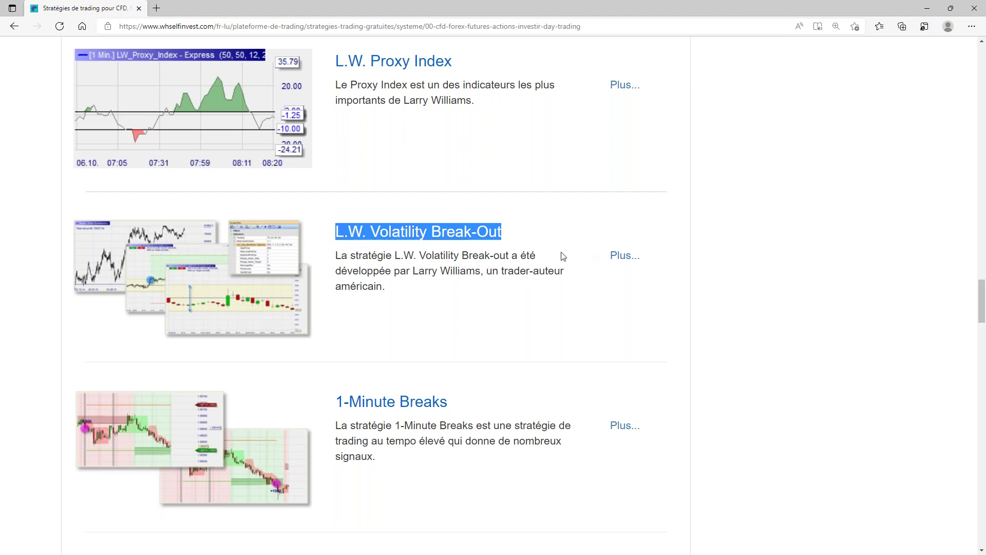
left_click(625, 257)
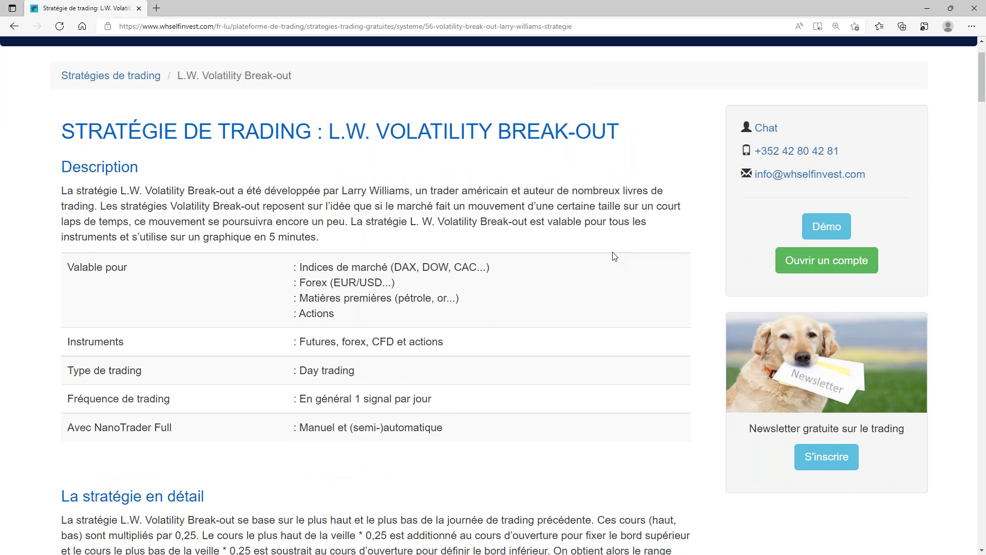
Step: Read the L.W. Volatility Break-out page, covering its description, valid instruments, signal frequency, detailed rules and chart examples
left_click_drag(127, 191, 228, 222)
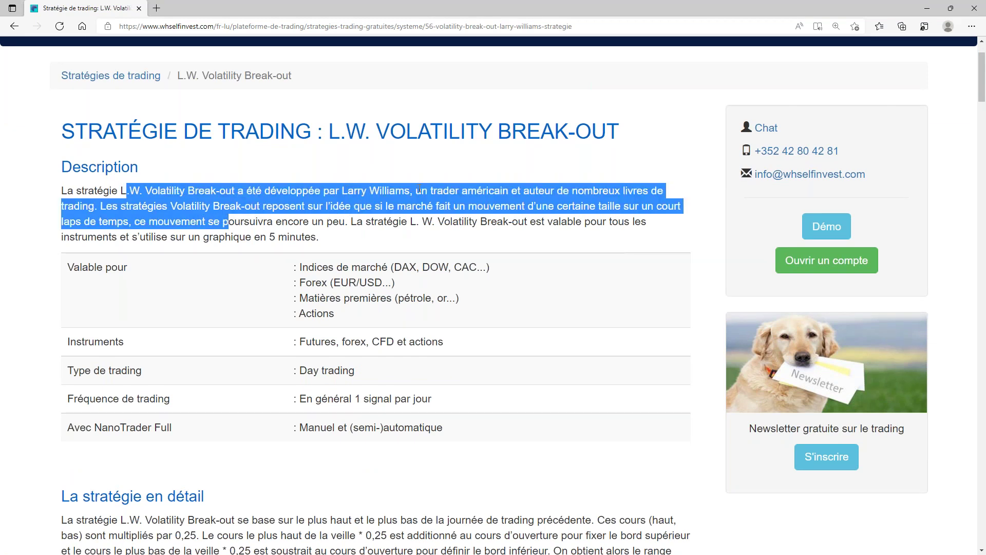
left_click(368, 169)
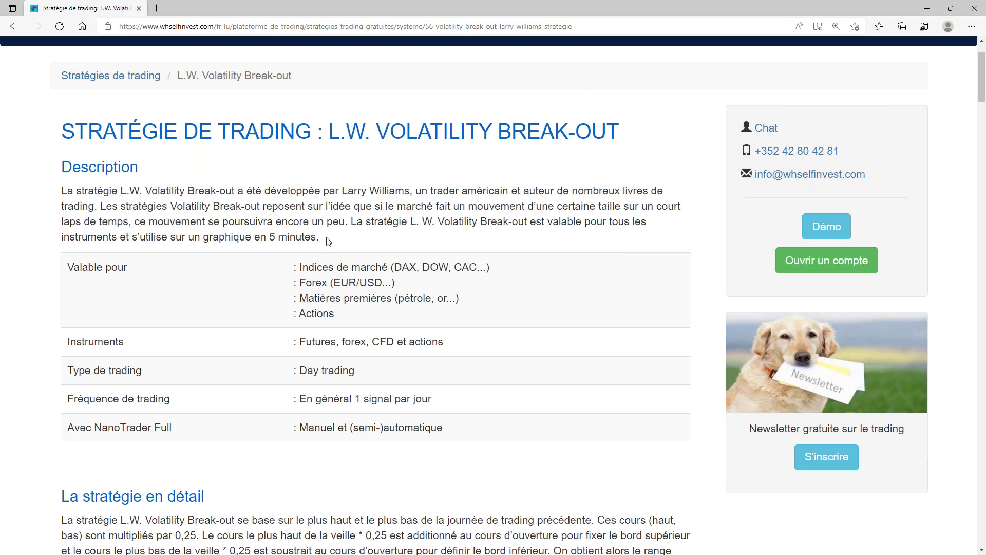
scroll(328, 237, "down", 2)
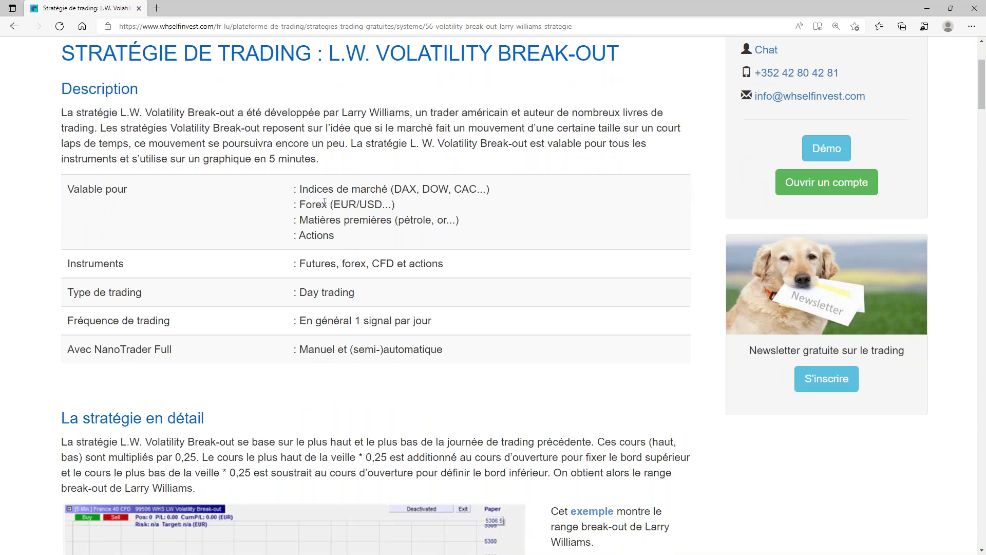
scroll(328, 197, "down", 6)
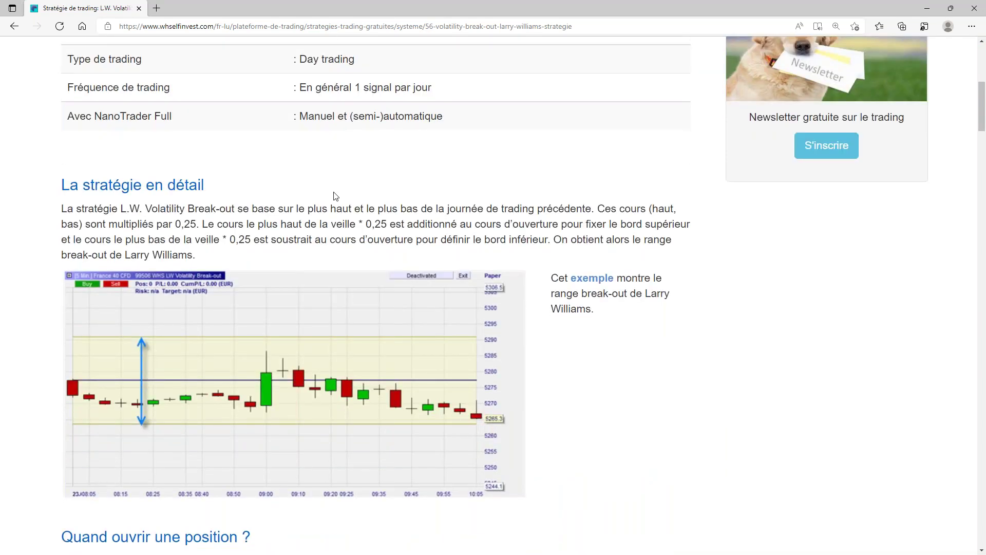
scroll(335, 194, "up", 5)
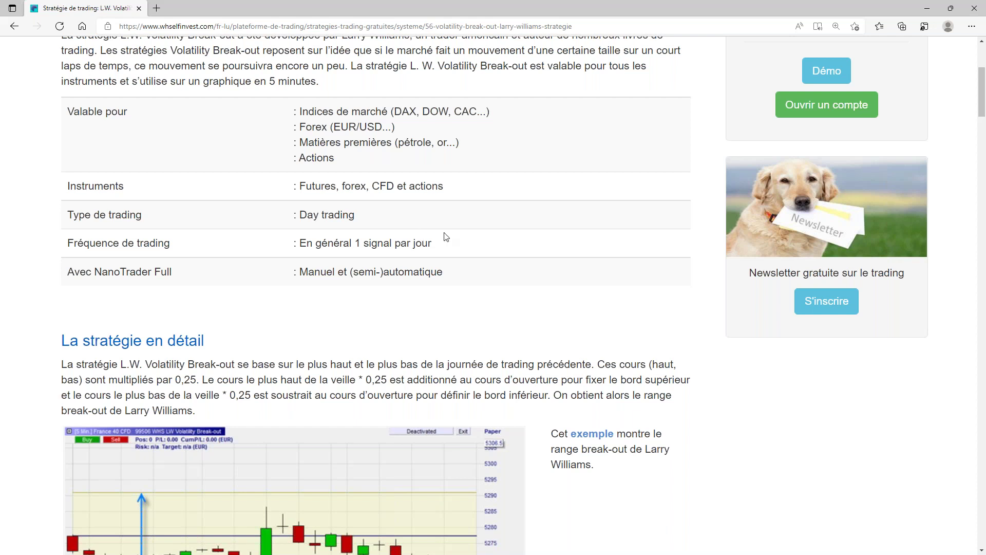
scroll(408, 292, "down", 3)
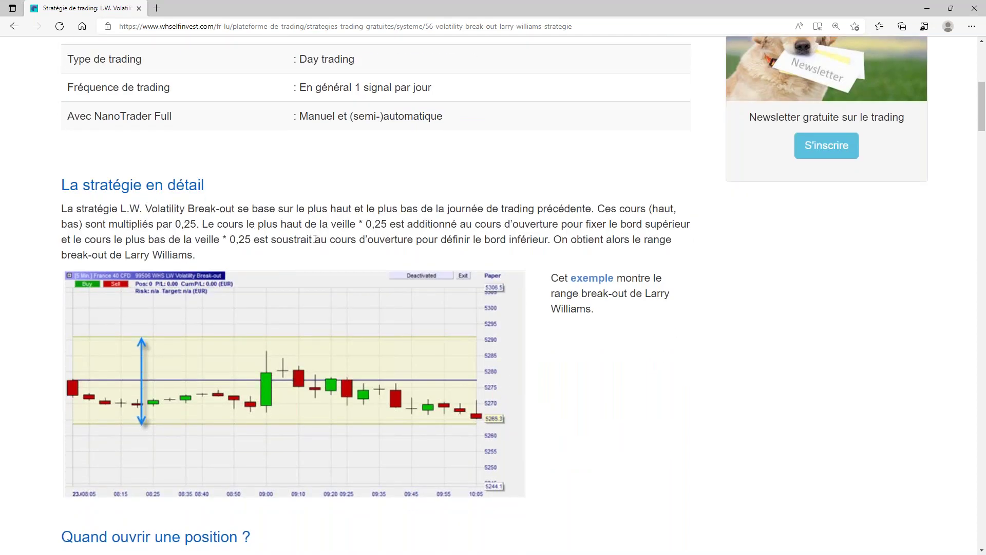
scroll(315, 239, "down", 1)
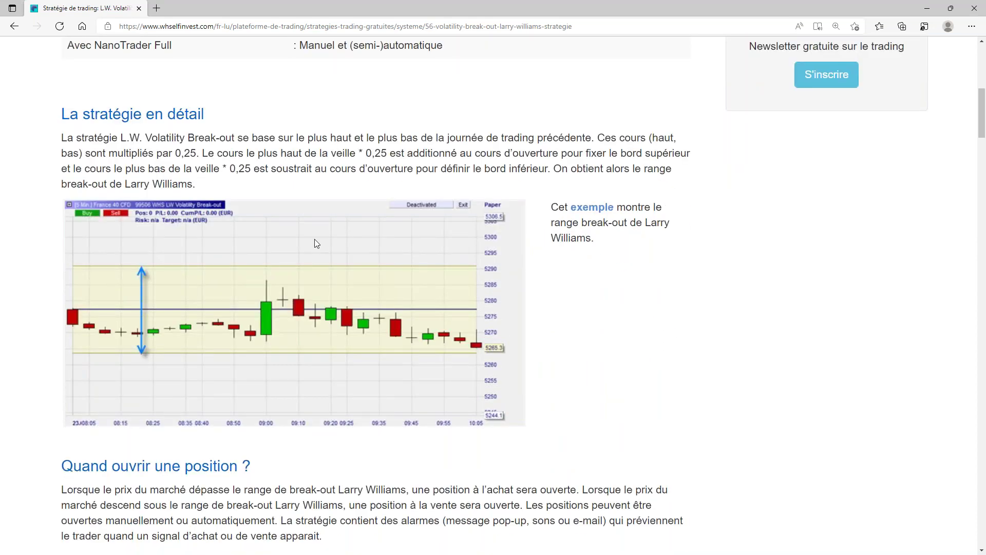
scroll(315, 239, "down", 12)
scroll(303, 297, "down", 4)
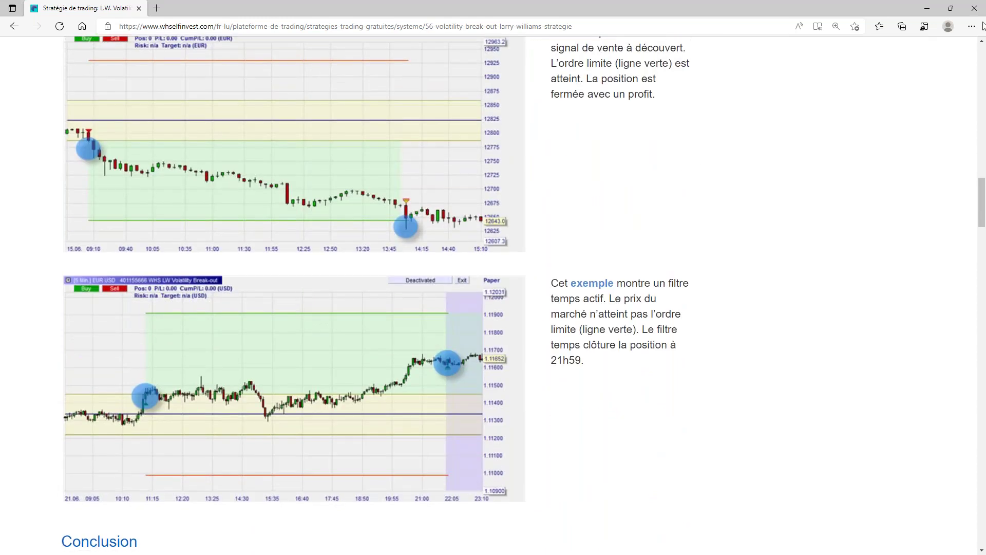
Step: Switch back to NanoTrader, select the EUR JPY LW Volatility Break-out signal and widen the SignalRadar window to include the Prix and Stop columns
left_click(927, 8)
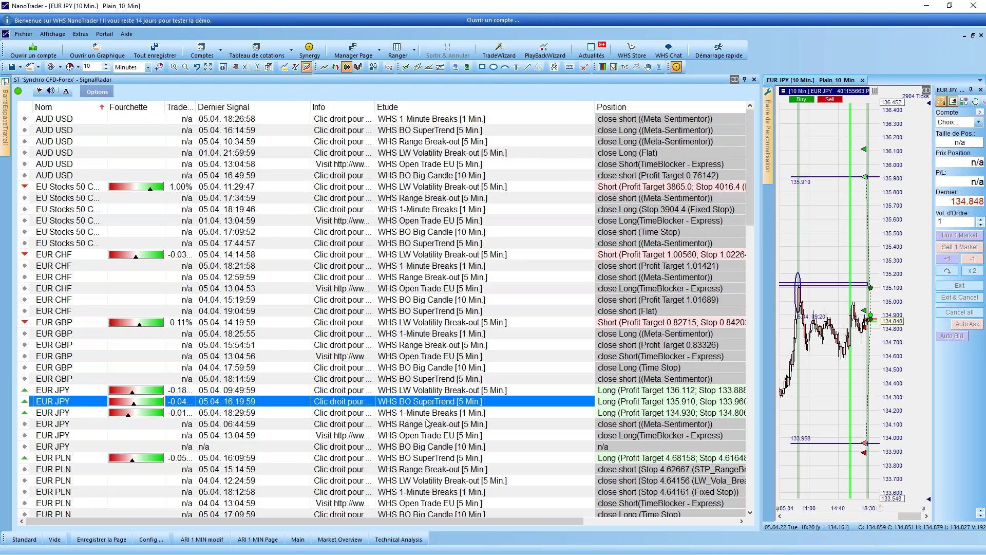
left_click(433, 391)
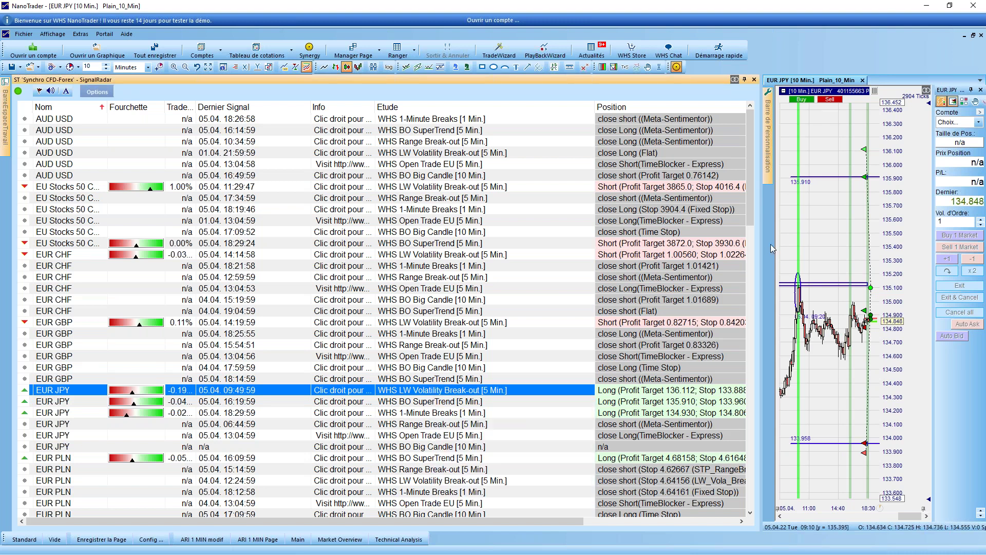
left_click_drag(744, 113, 219, 123)
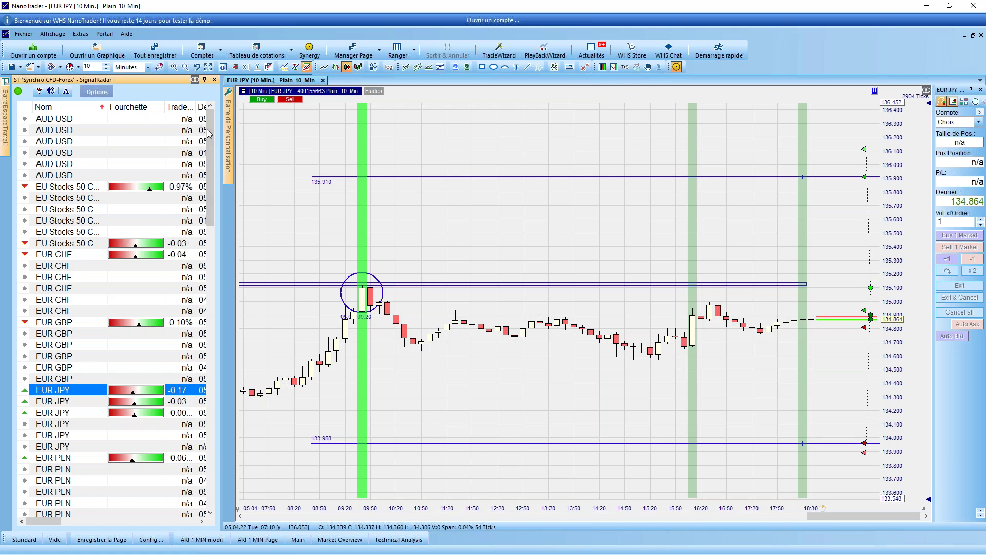
left_click_drag(222, 135, 835, 170)
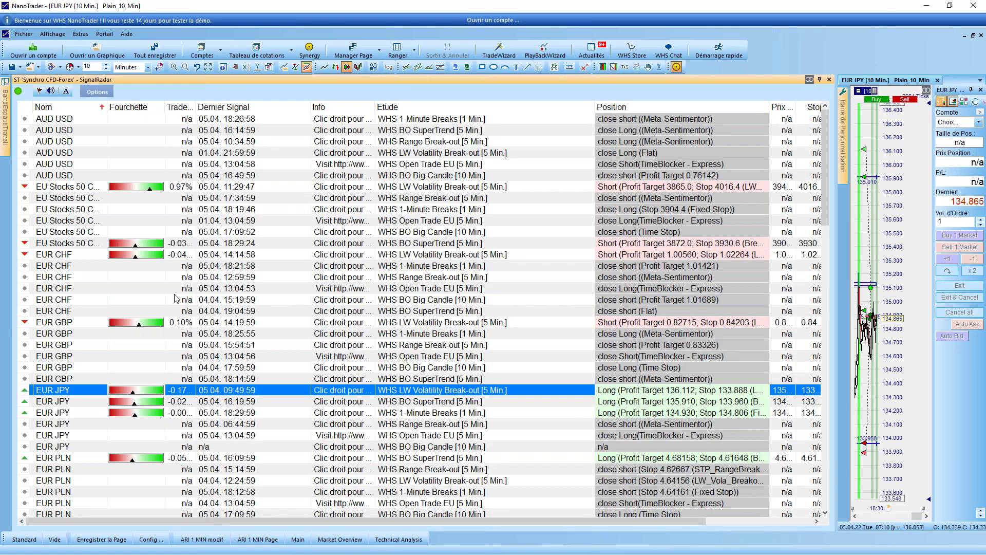
Step: Examine the Fourchette gauges and trade performance of the active signals from EUR JPY down to Netherlands 25, including the EUR USD LW Volatility Break-out preview
scroll(177, 299, "down", 3)
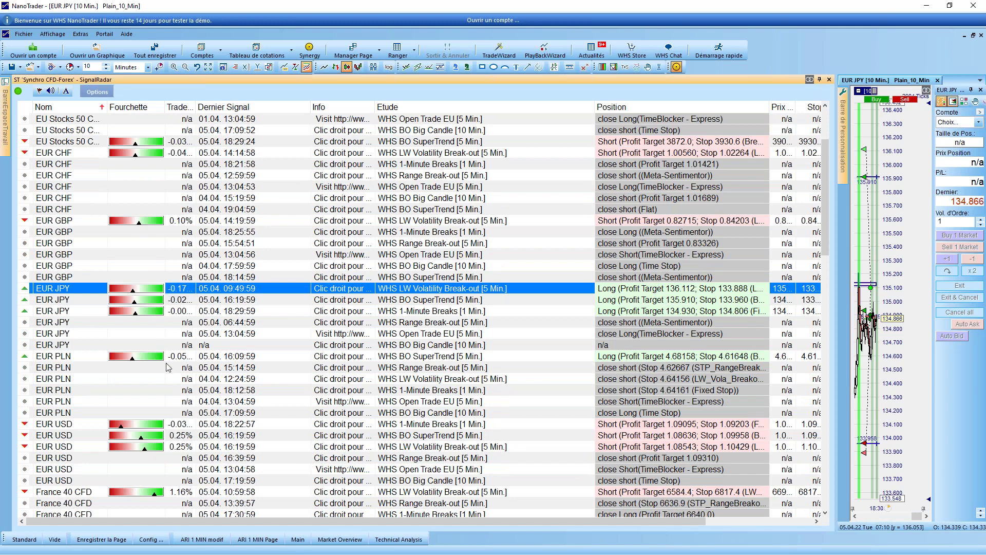
scroll(170, 365, "down", 1)
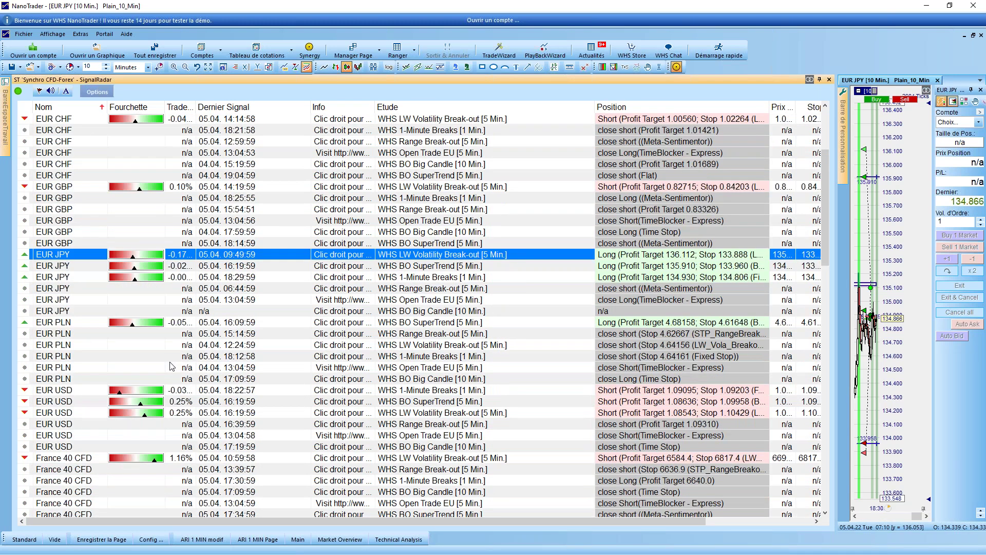
scroll(172, 366, "down", 2)
mouse_move(146, 344)
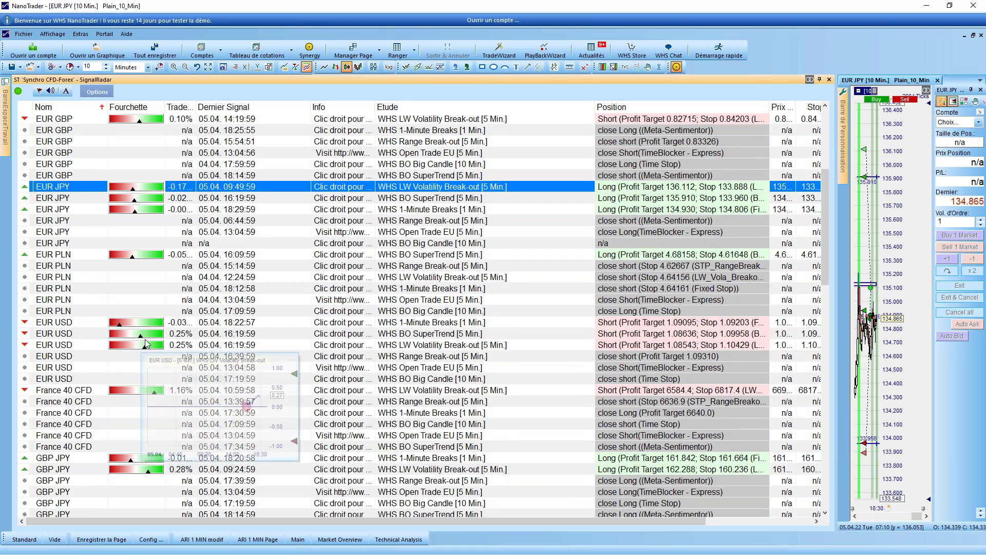
scroll(130, 335, "down", 1)
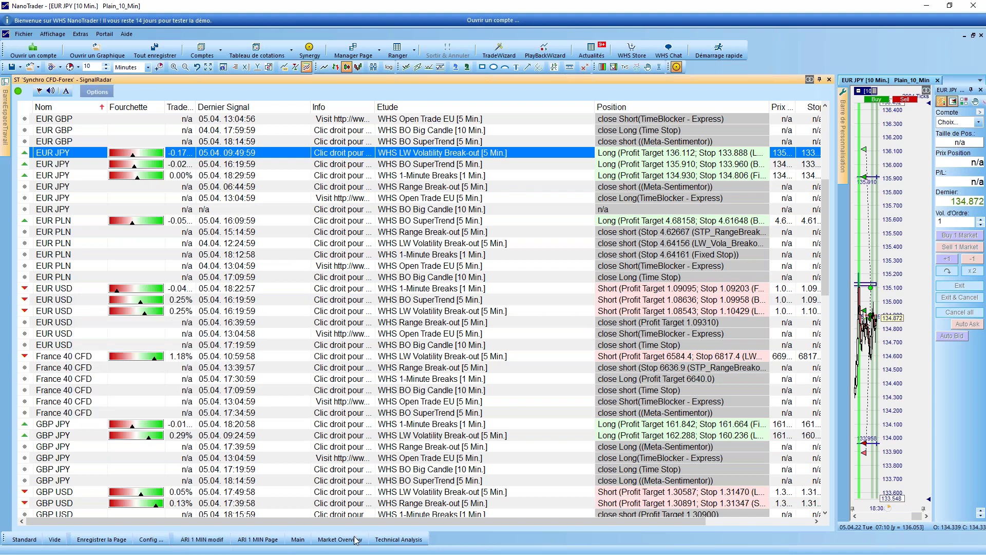
scroll(318, 421, "down", 1)
scroll(316, 421, "down", 3)
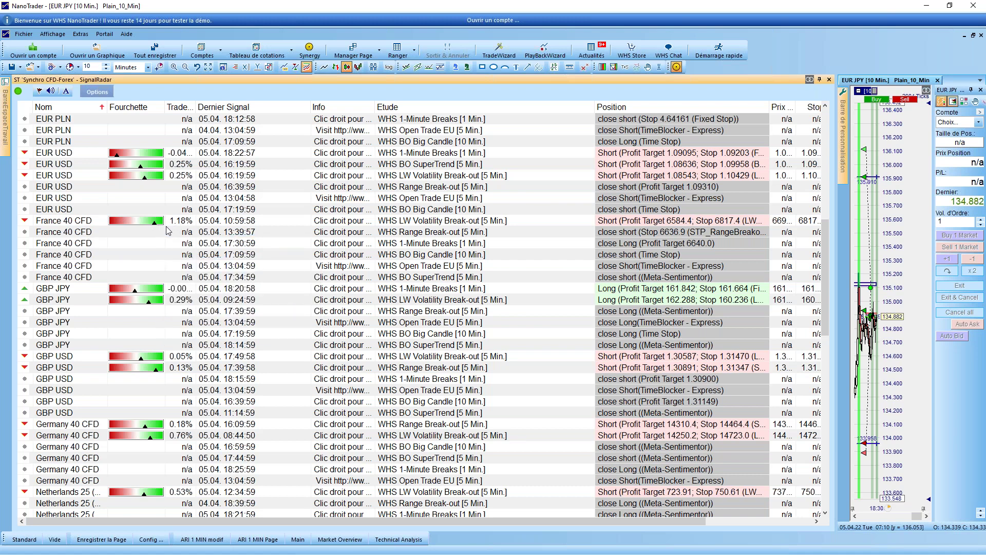
Step: Select the Germany 40 CFD Range Break-out signal in the SignalRadar and open its chart with the TradeGuard study
scroll(250, 426, "down", 1)
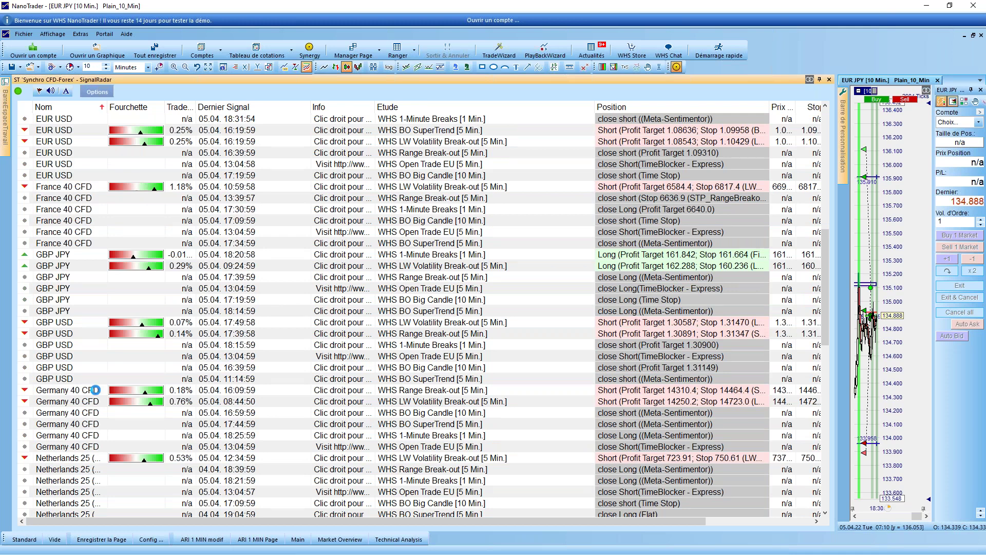
left_click(71, 393)
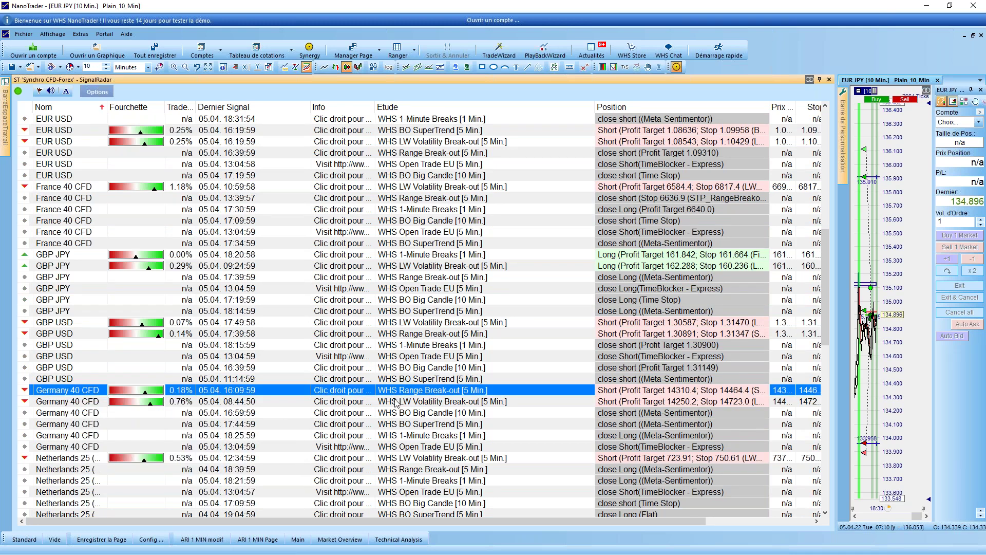
mouse_move(409, 407)
mouse_move(97, 393)
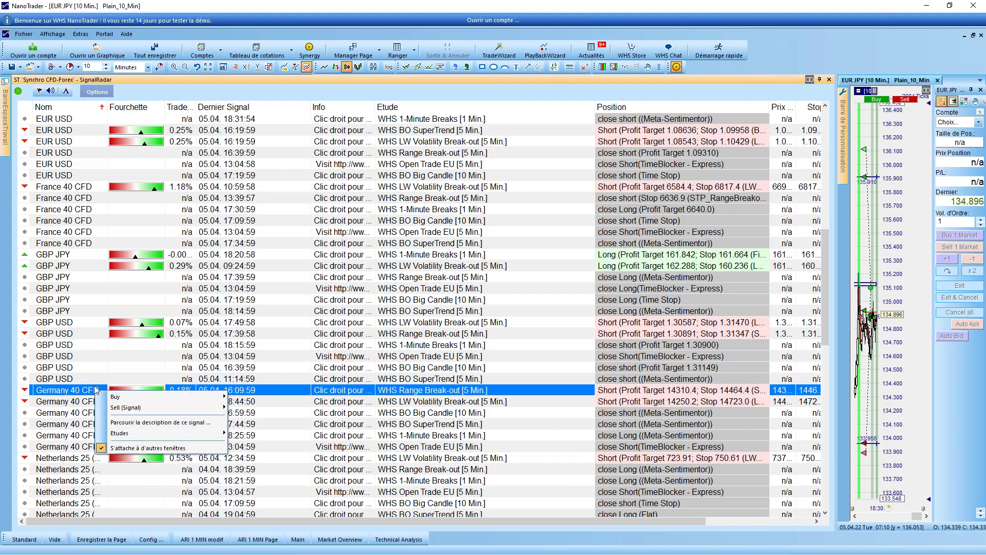
right_click(100, 391)
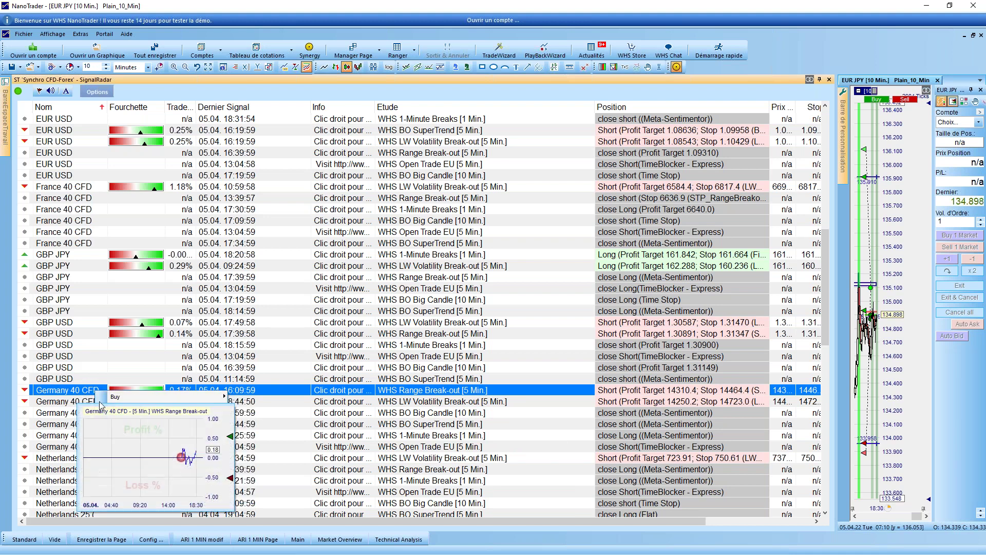
mouse_move(130, 440)
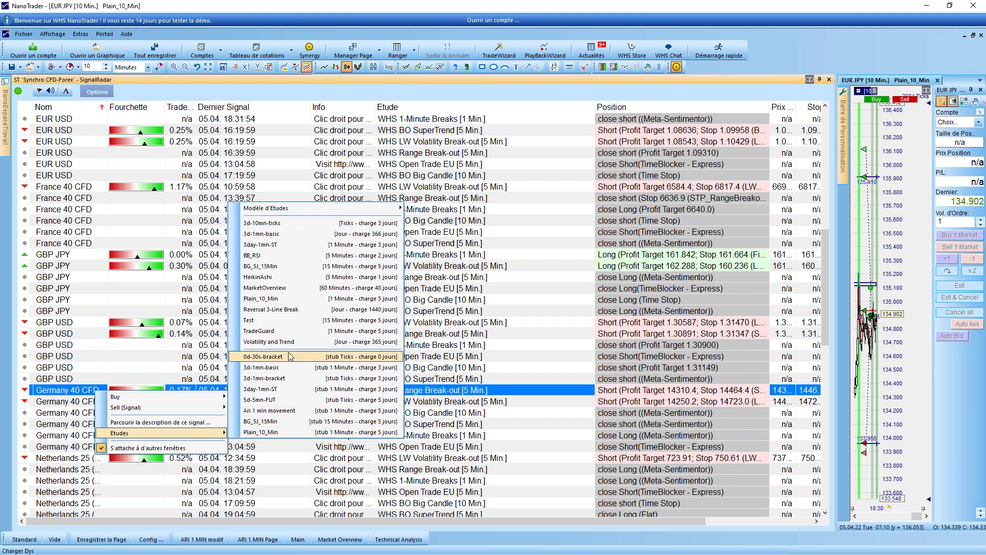
left_click(267, 332)
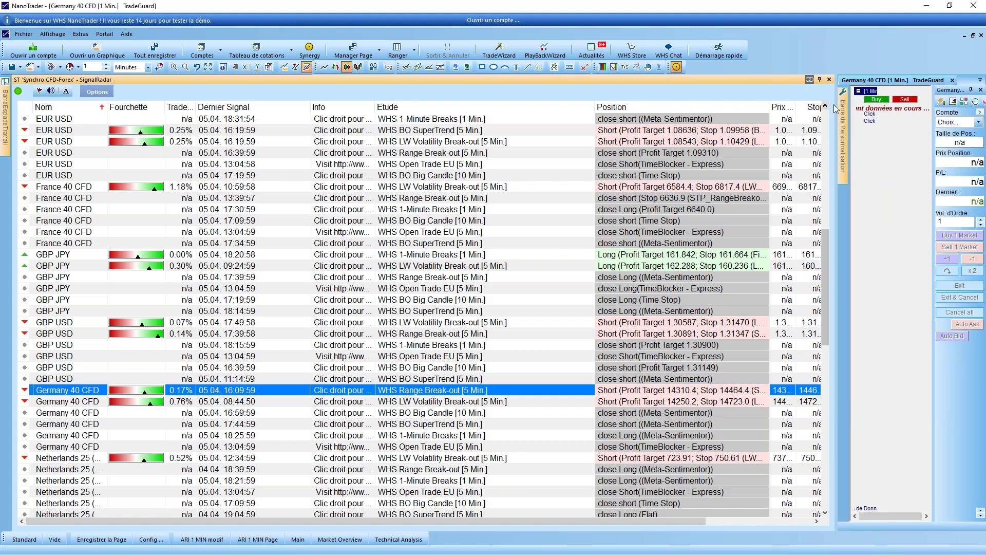
Step: Narrow the SignalRadar window to enlarge the Germany 40 CFD chart, and set the chart to 5 minutes showing the 4–5 April sessions
left_click_drag(822, 108, 198, 137)
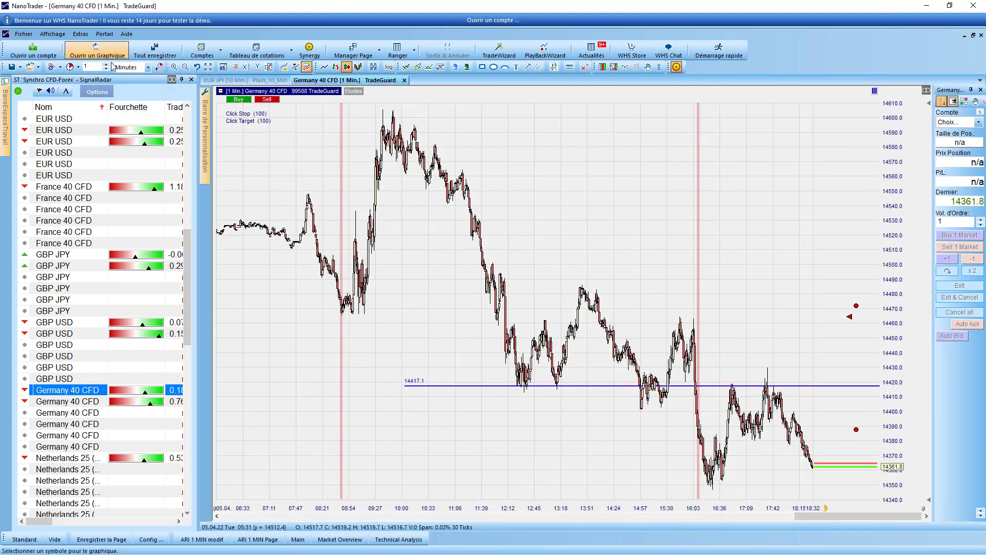
left_click(74, 67)
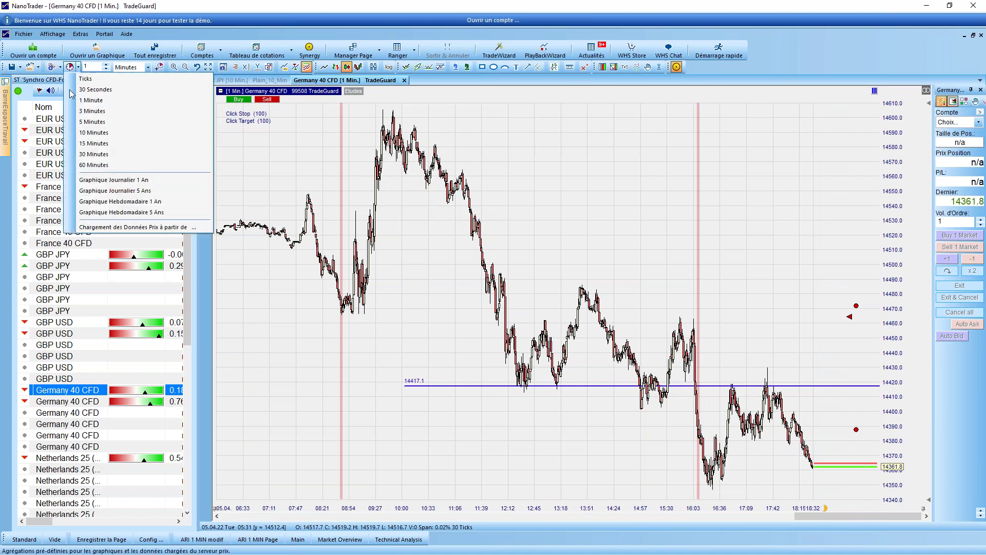
left_click(92, 123)
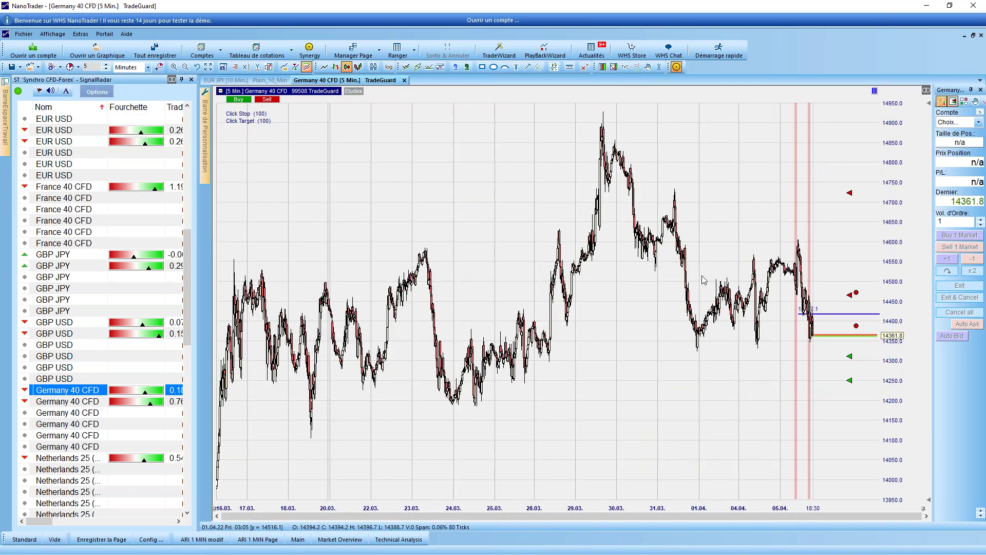
left_click_drag(616, 354, 878, 339)
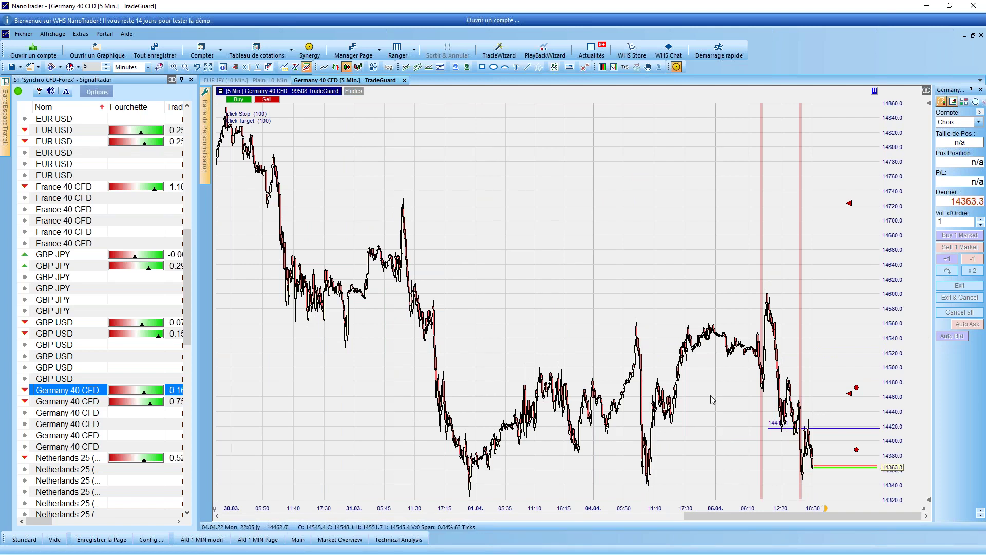
left_click_drag(624, 425, 921, 358)
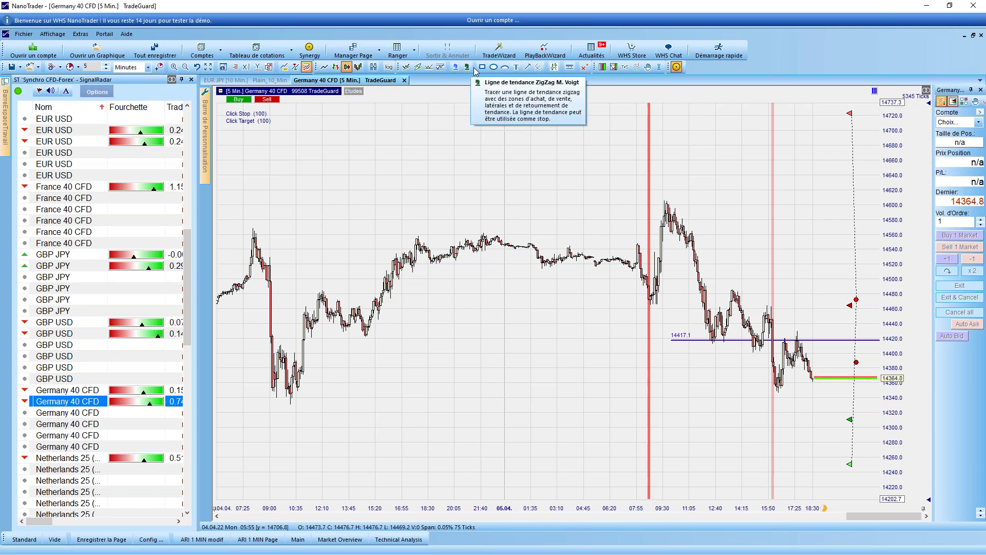
Step: Draw an ellipse around the low at the first red signal band, from 05.04. 08:05 to 09:50, between about 14493 and 14464
left_click(493, 67)
left_click_drag(638, 284, 670, 309)
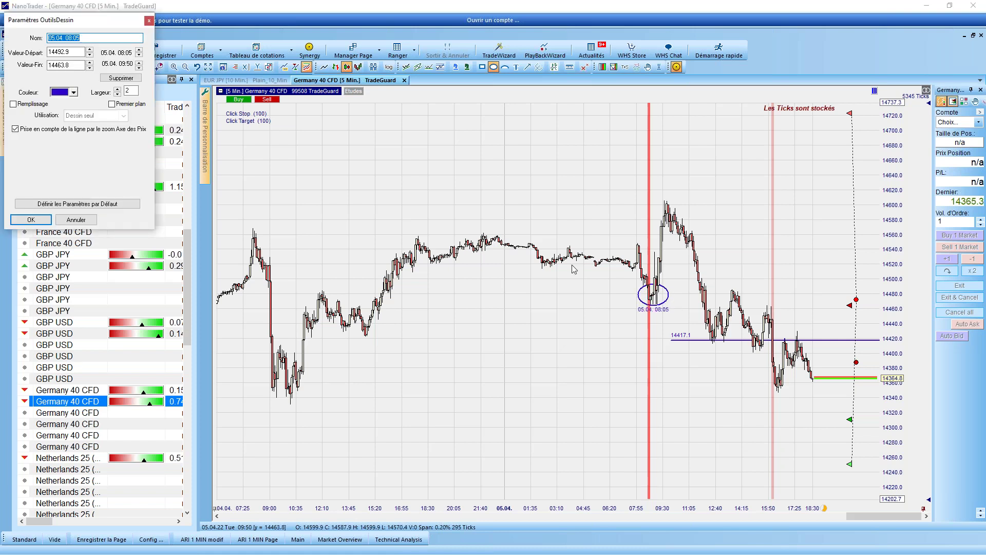
left_click(25, 219)
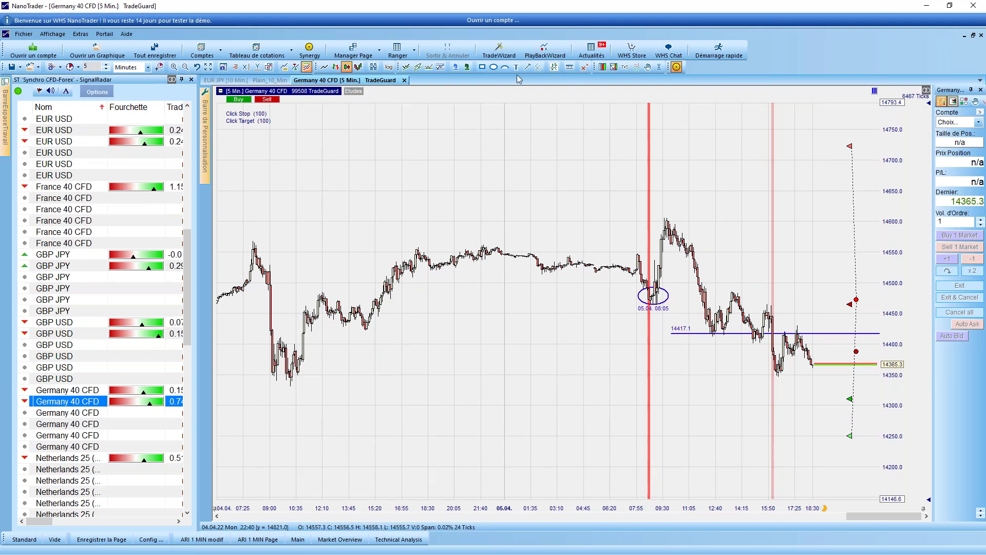
Step: Draw a right-extended horizontal line at about 14720, level with the upper red triangle marker, keeping its default properties
left_click(440, 67)
left_click_drag(740, 148, 813, 148)
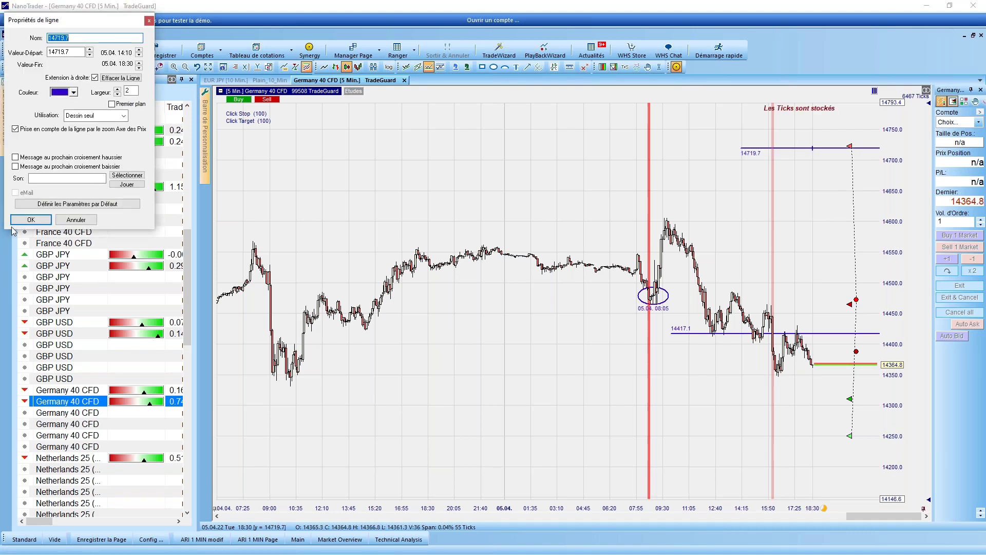
left_click(30, 219)
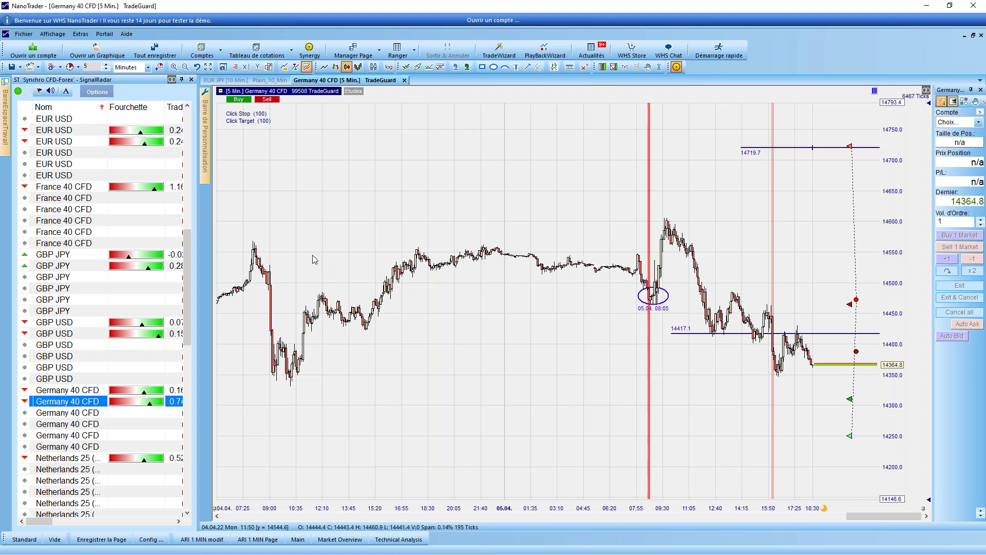
Step: Draw a rectangle around the sideways range from 04.04. 16:35 to 05.04. 09:45, between about 14515 and 14546, with default settings
left_click(482, 66)
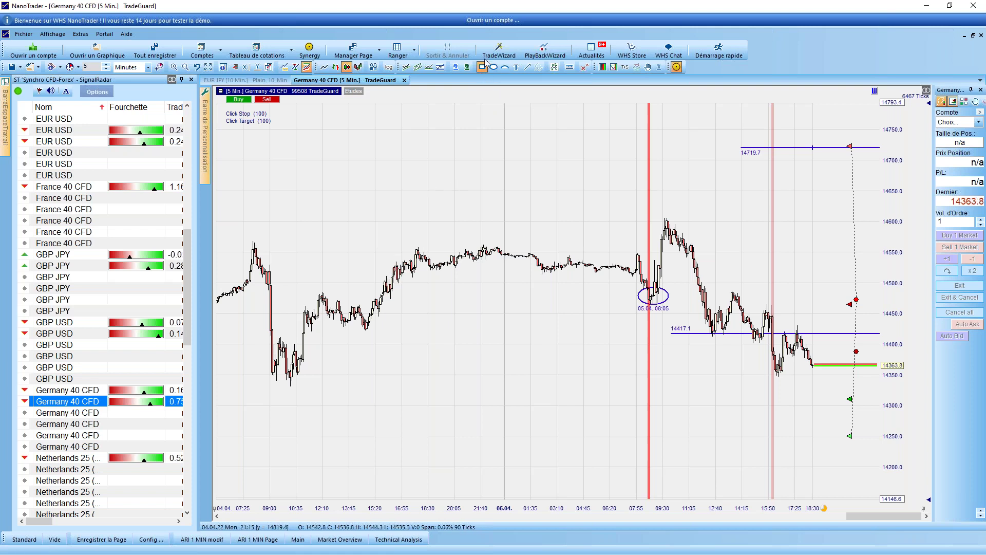
left_click_drag(394, 272, 671, 257)
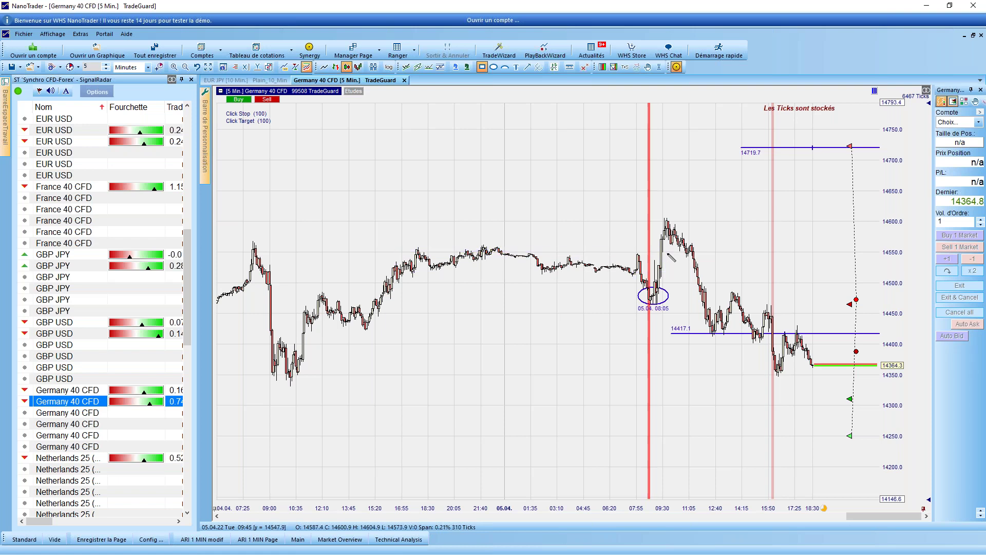
double_click(588, 276)
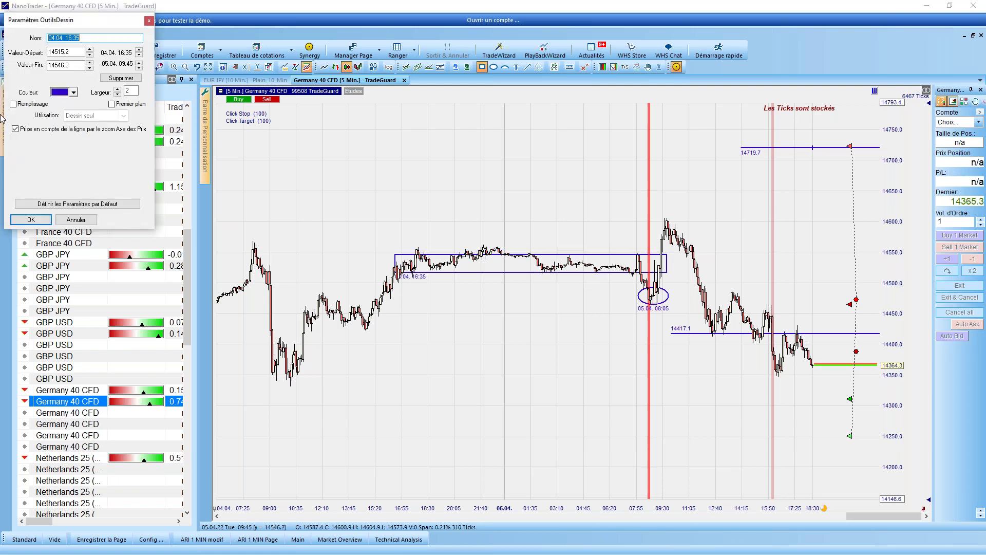
left_click(30, 219)
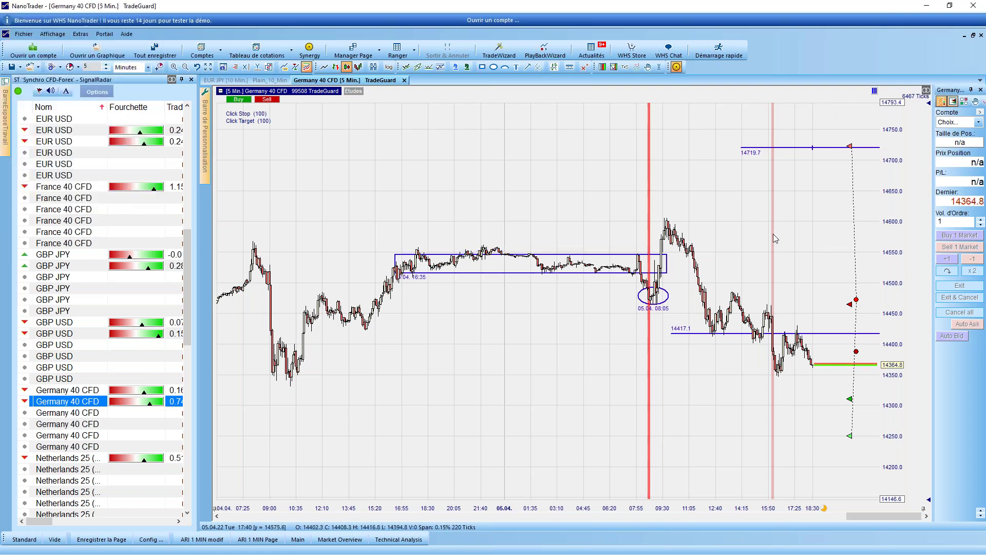